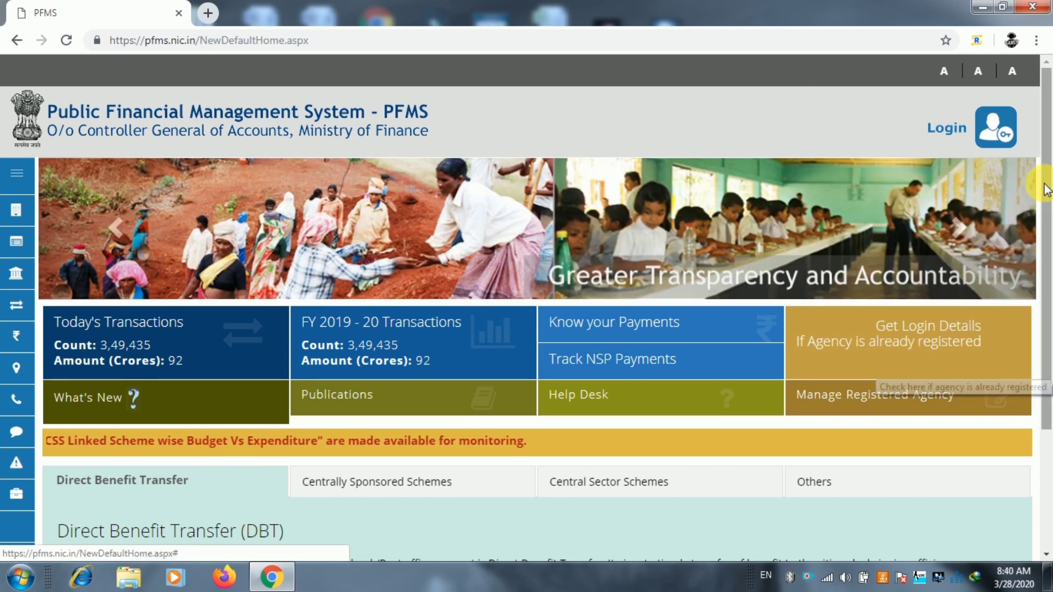
# Log in to the PFMS portal and open the form for adding a new expenditure
pyautogui.click(966, 139)
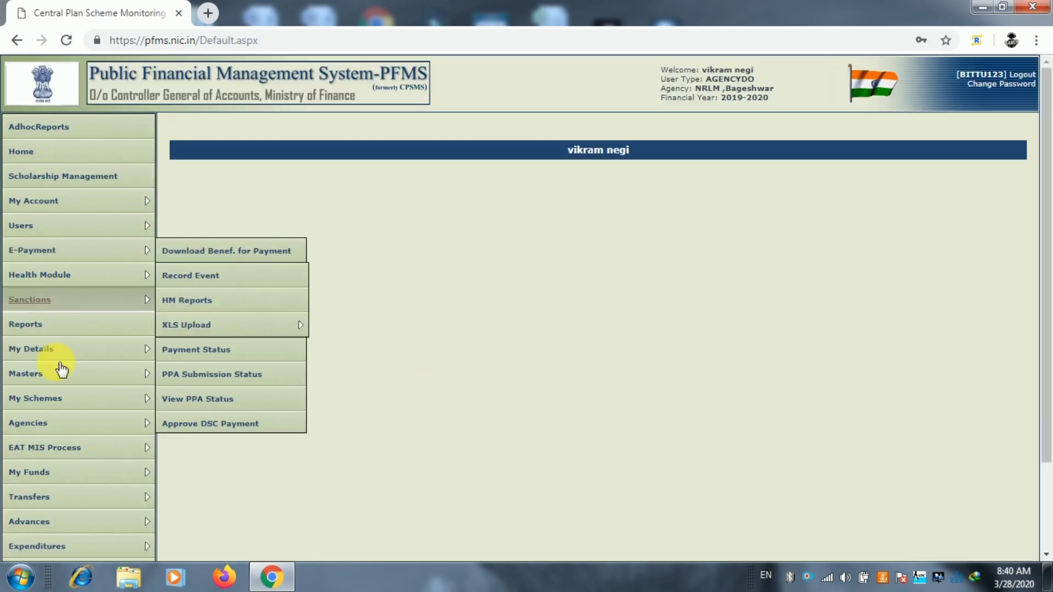
pyautogui.scroll(-2, 373, 352)
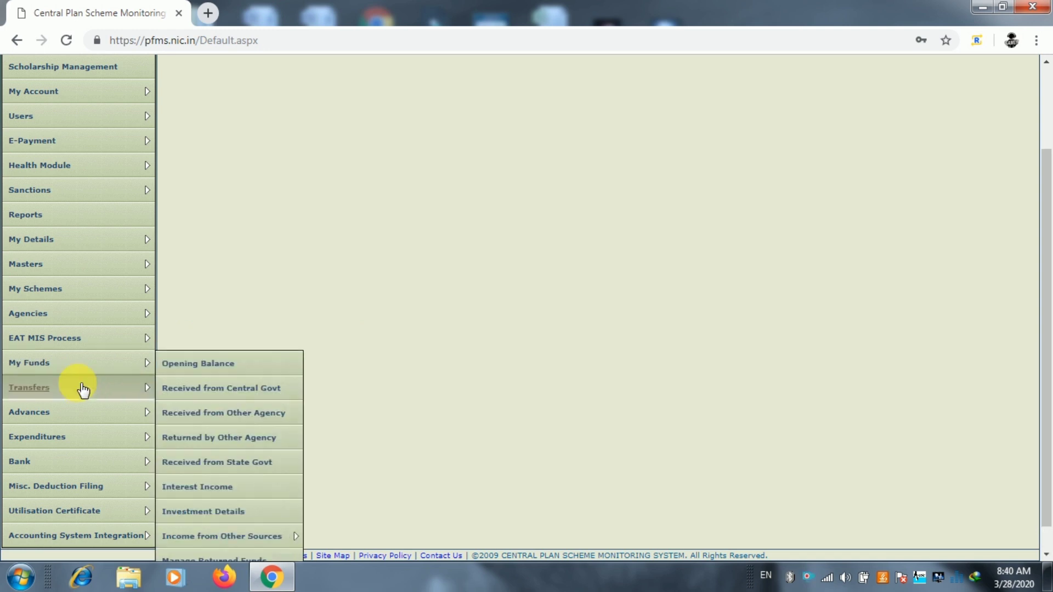
pyautogui.moveTo(39, 442)
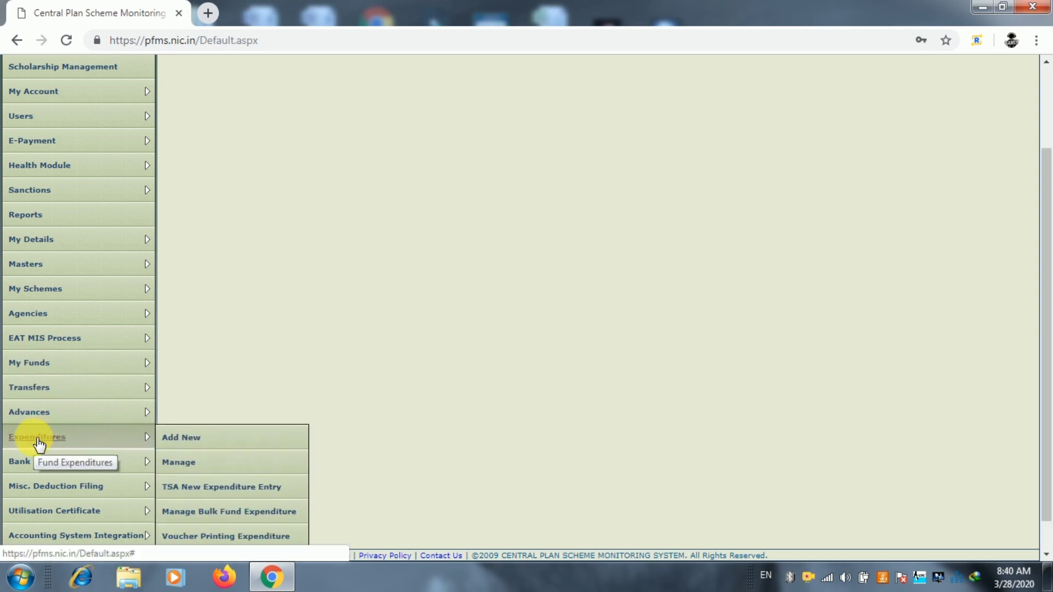
pyautogui.click(175, 440)
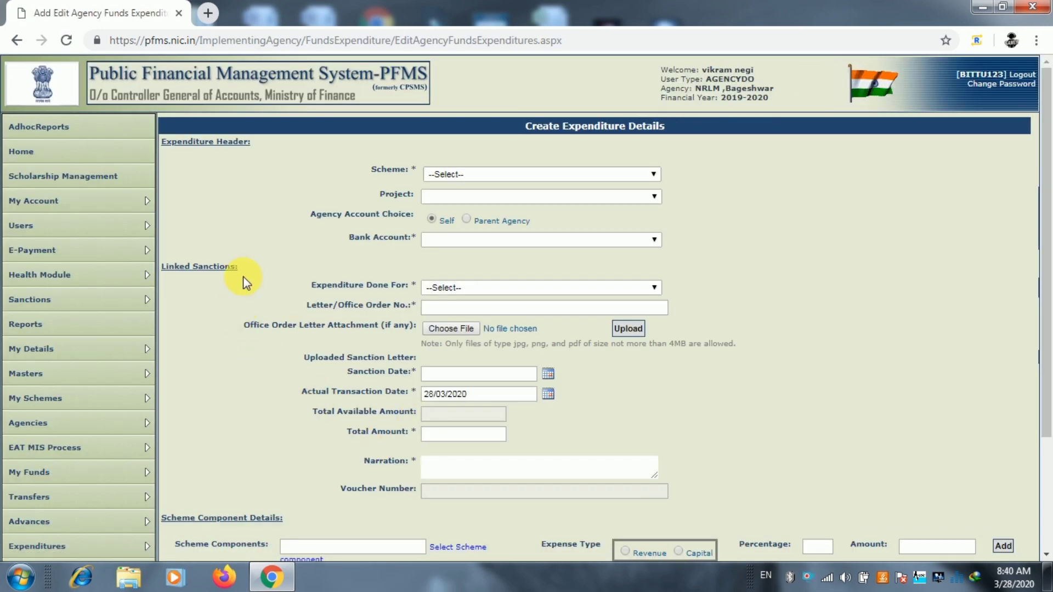
# Set the expenditure's scheme to 2562 - राष्ट्रीय ग्रामीण आजीविका मिशन(ग्राम्य विकास)
pyautogui.scroll(-2, 739, 434)
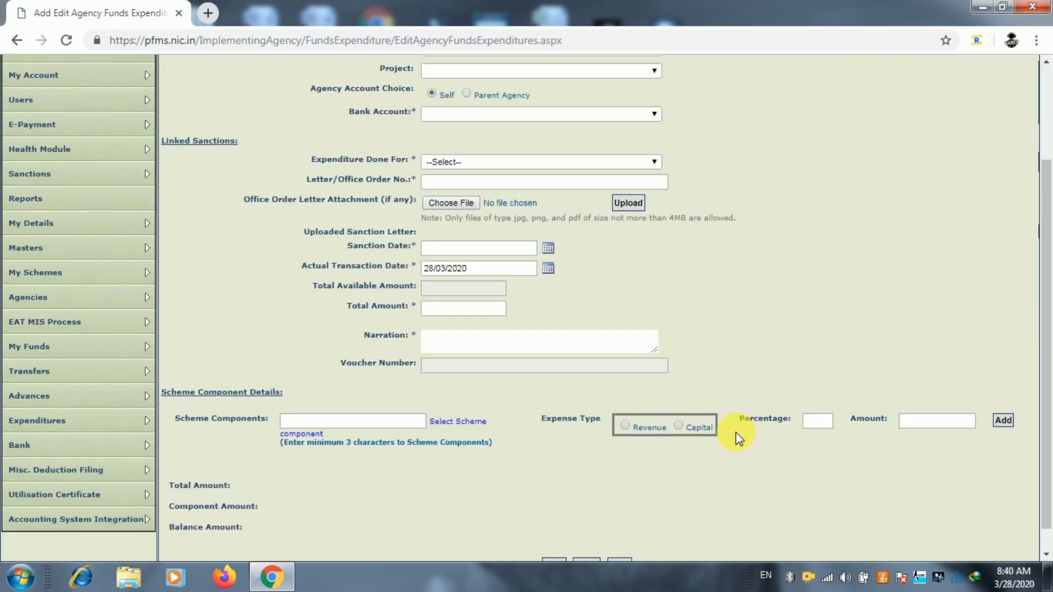
pyautogui.scroll(-1, 738, 437)
pyautogui.scroll(3, 739, 437)
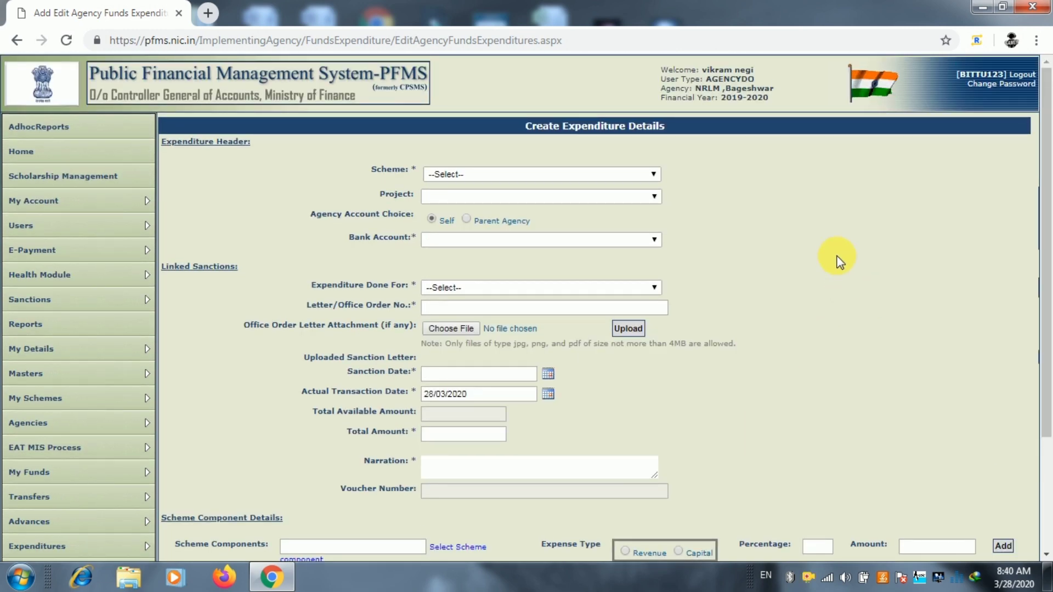
pyautogui.click(548, 174)
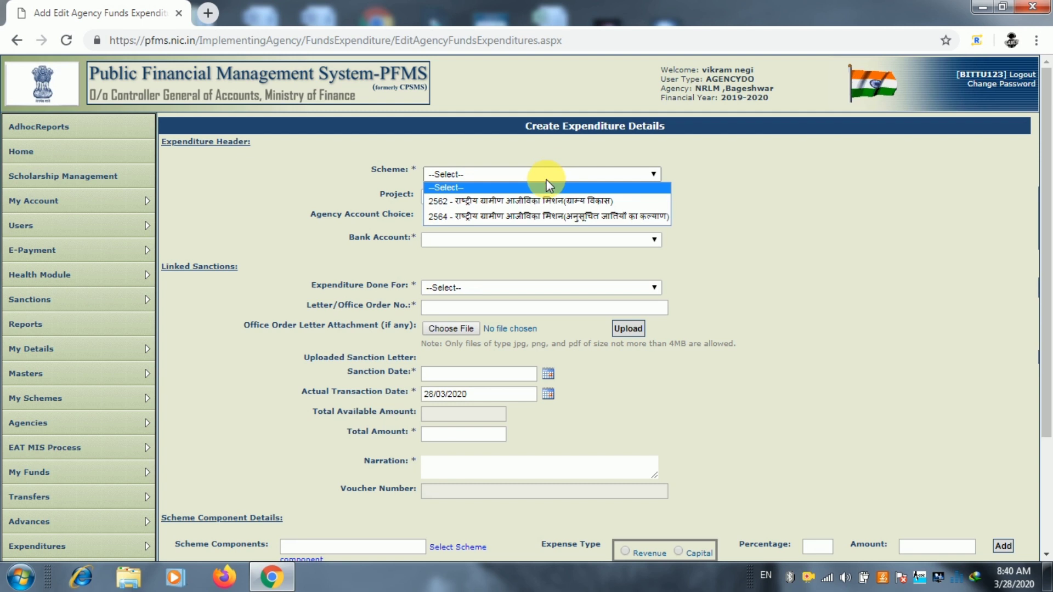
pyautogui.click(535, 200)
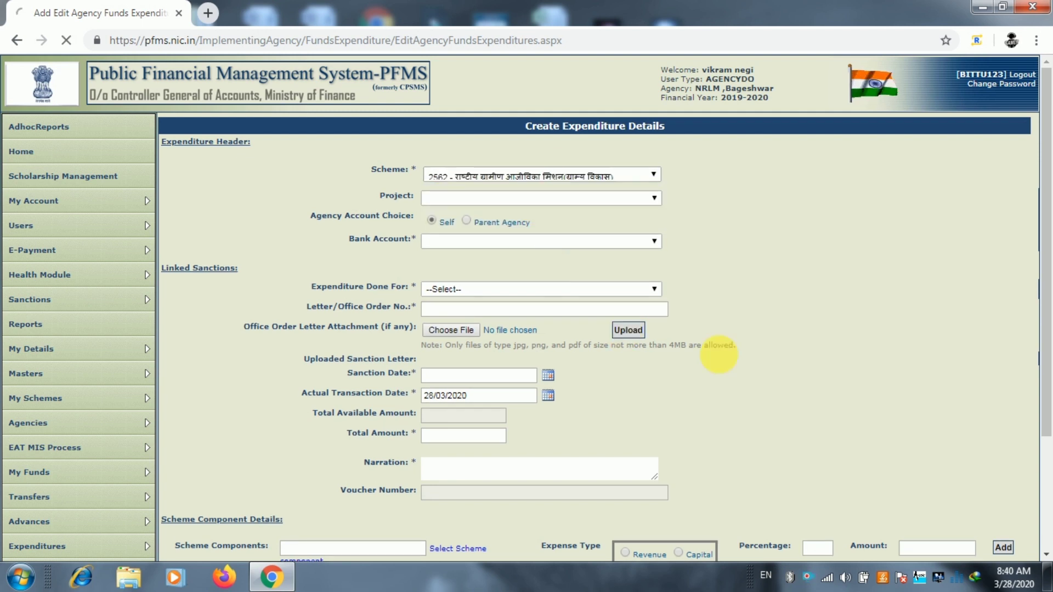
# Leave the project unselected and choose the Asstt Project Director (NRLM) account at Almora District Central Co-op Bank as bank account
pyautogui.click(549, 203)
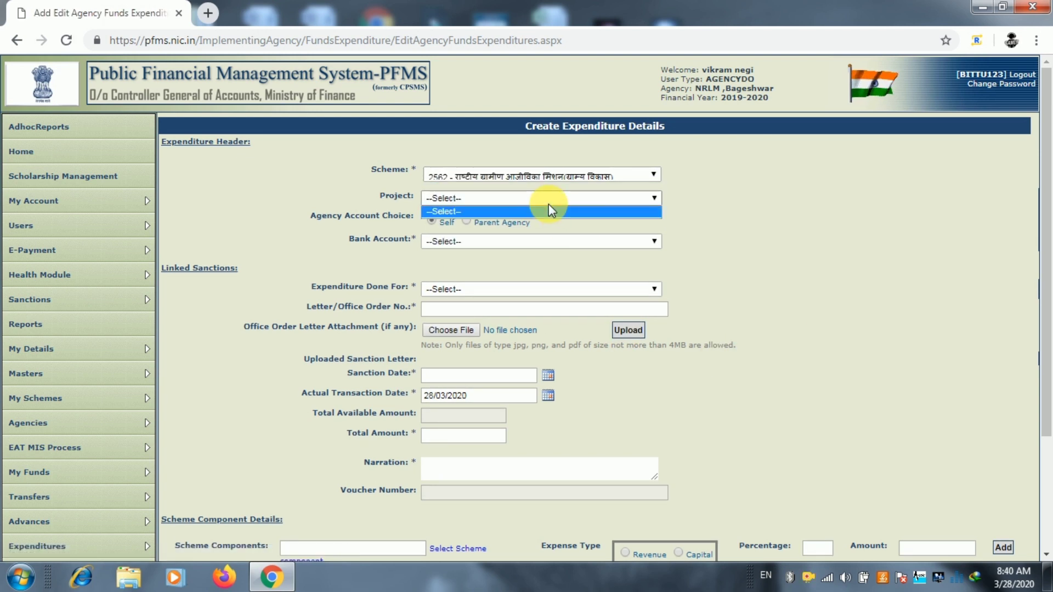
pyautogui.click(548, 204)
pyautogui.click(543, 242)
pyautogui.click(383, 248)
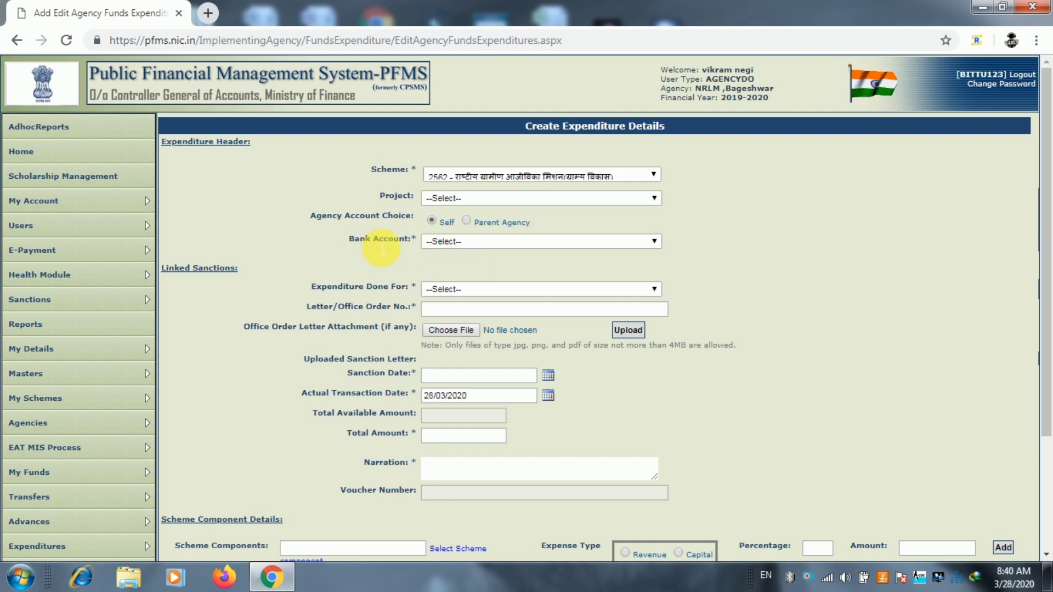
pyautogui.click(436, 242)
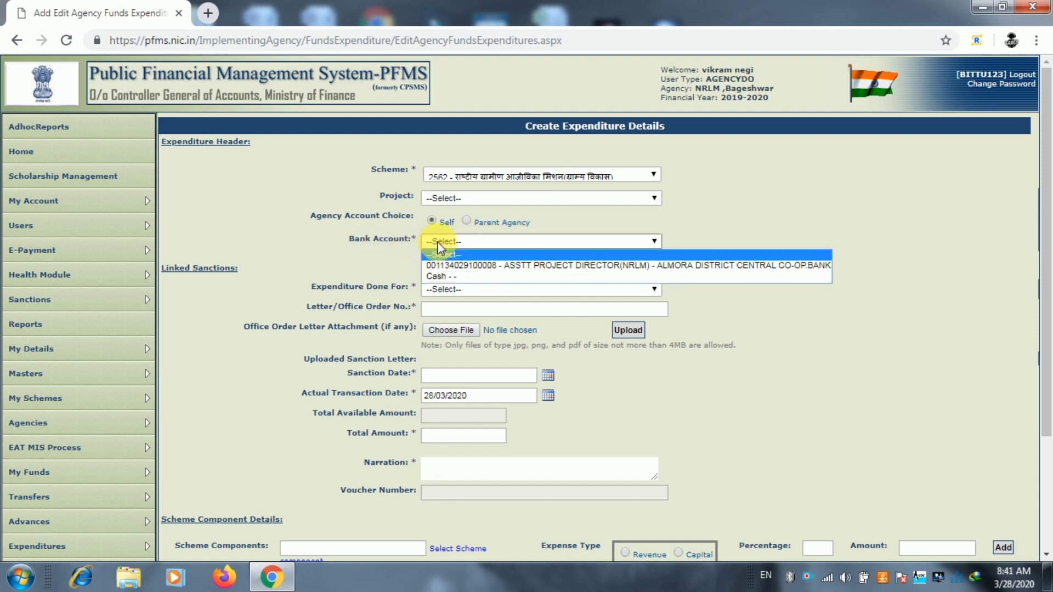
pyautogui.click(525, 266)
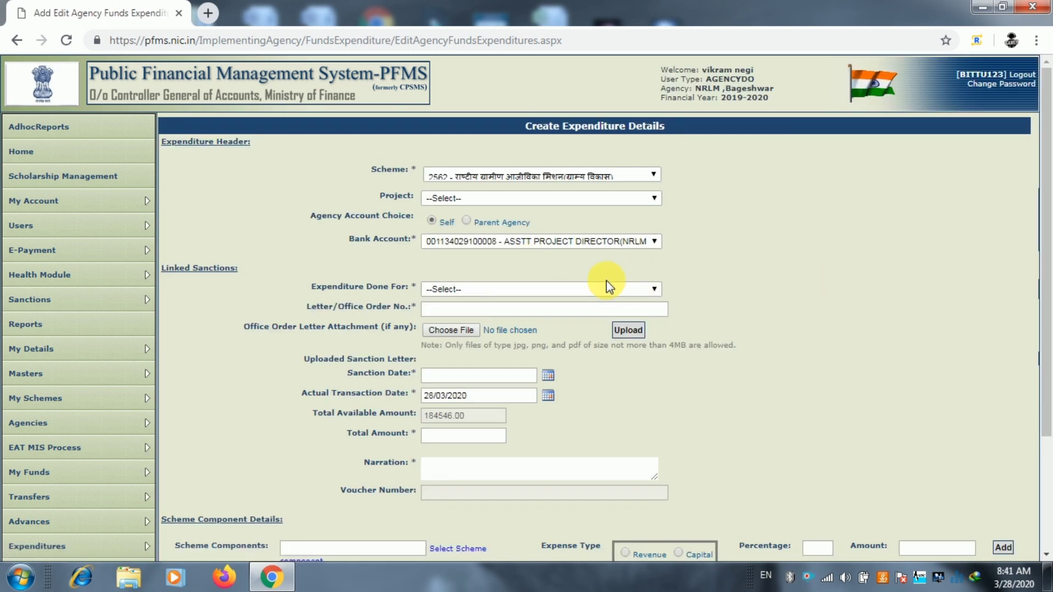
# Set the expenditure as done for Vendors and select the vendor Anand Prakash Gupta & Sons
pyautogui.click(589, 290)
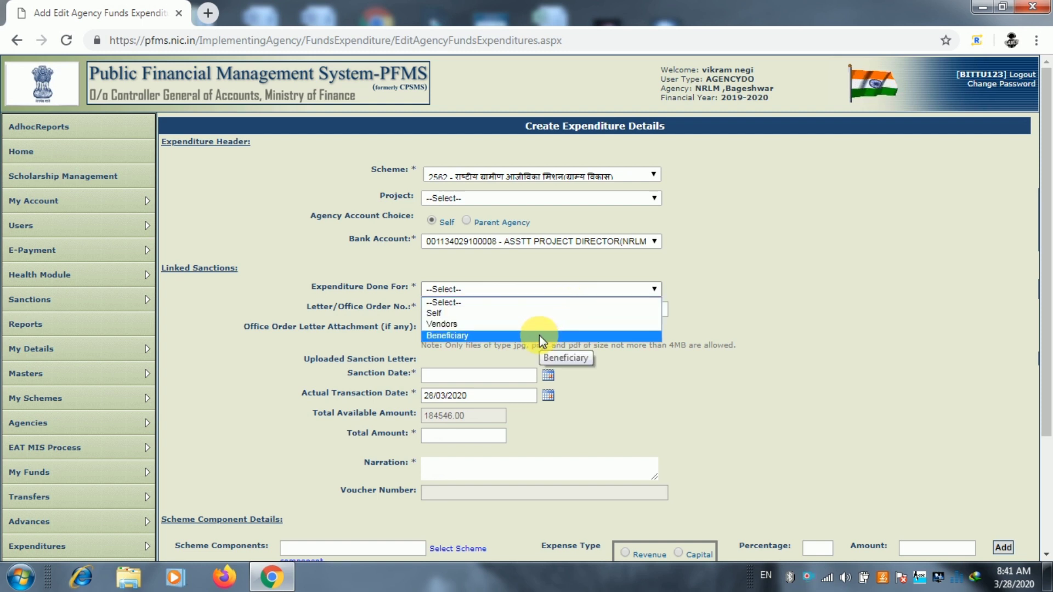
pyautogui.click(488, 324)
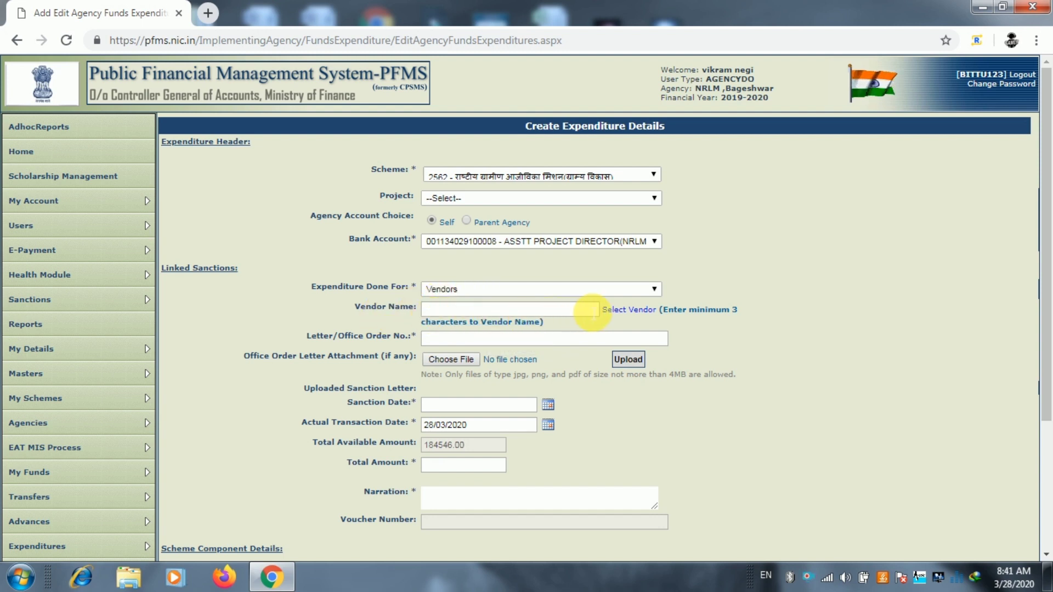
pyautogui.click(633, 317)
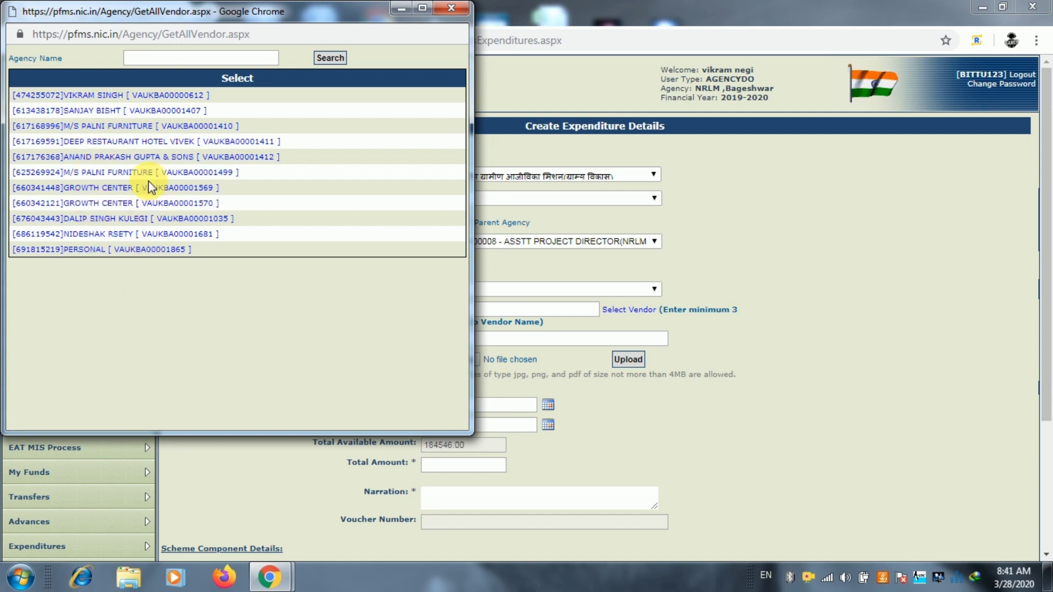
pyautogui.click(125, 158)
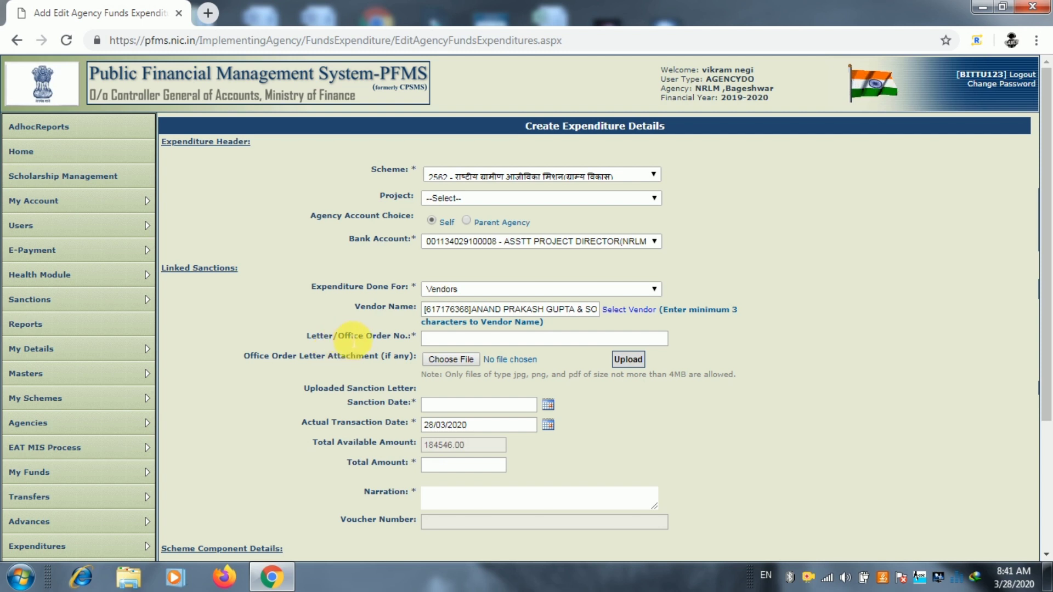
# Enter the letter/office order number followed by /28/03/2020, and set the sanction date to 28/03/2020
pyautogui.click(444, 338)
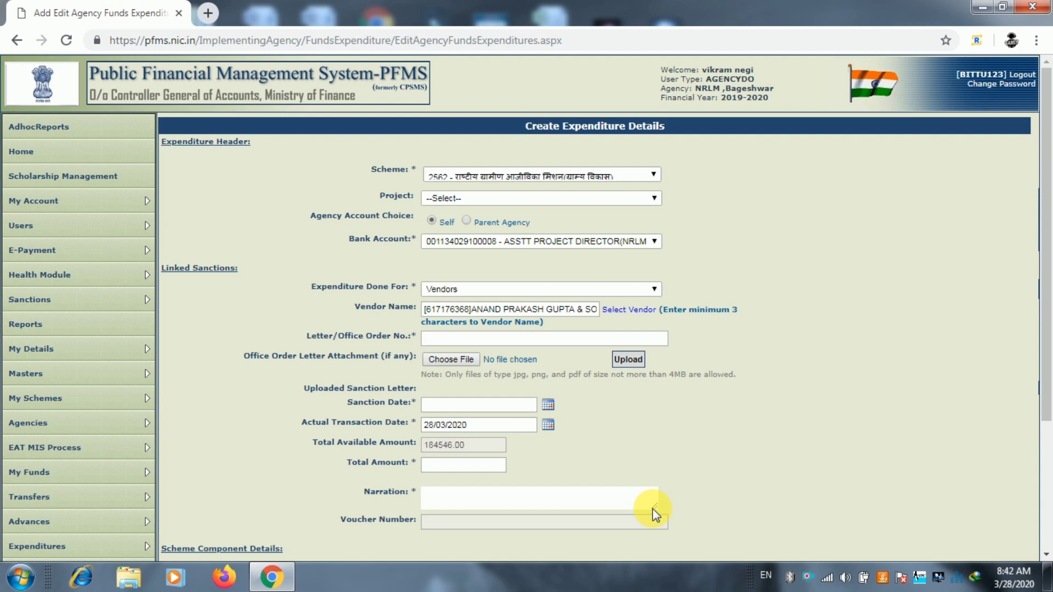
pyautogui.write('2')
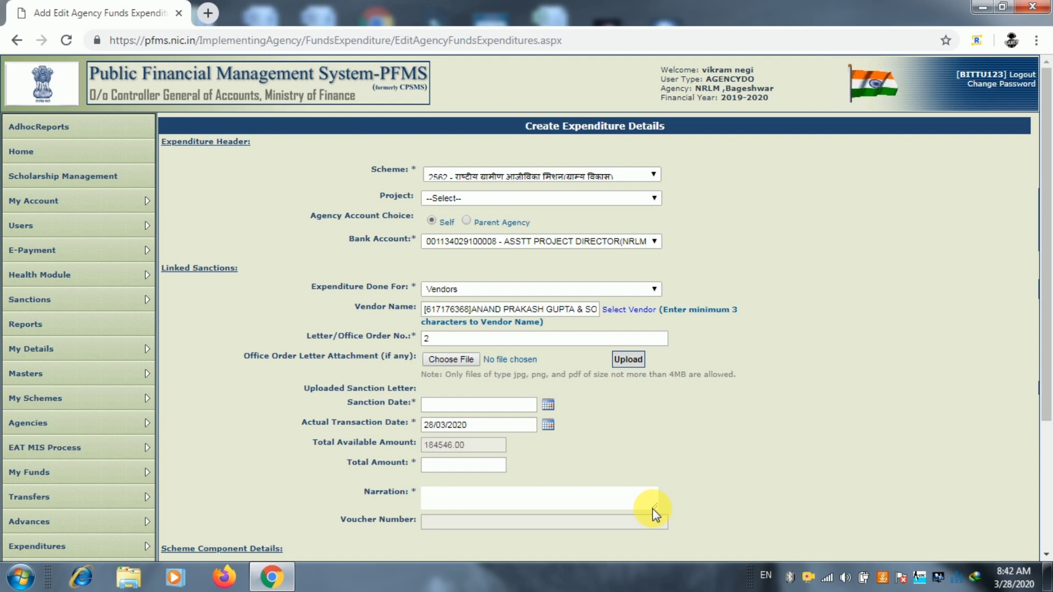
pyautogui.write('9912')
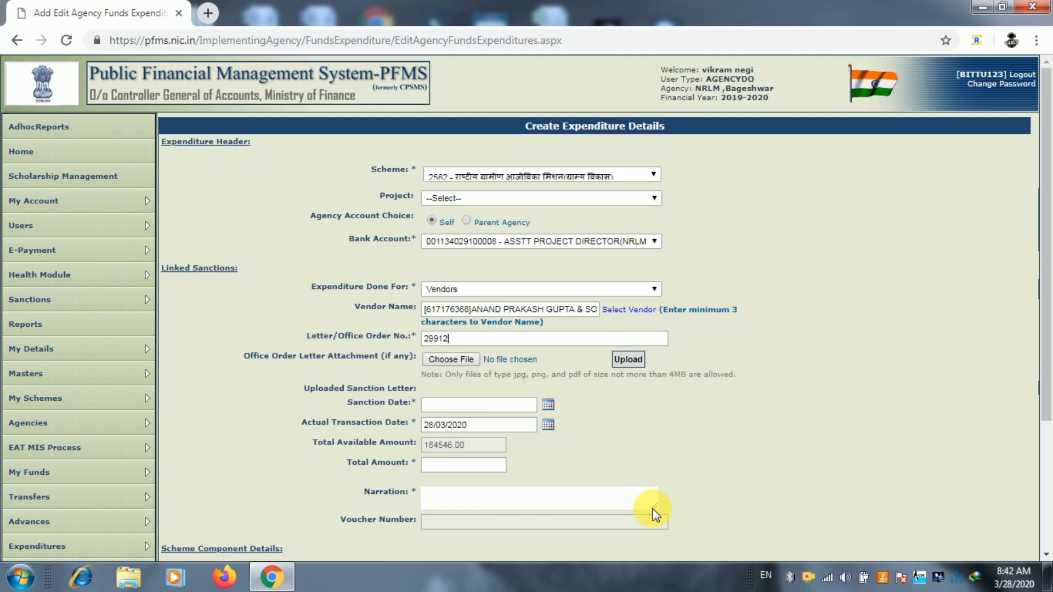
pyautogui.write('/')
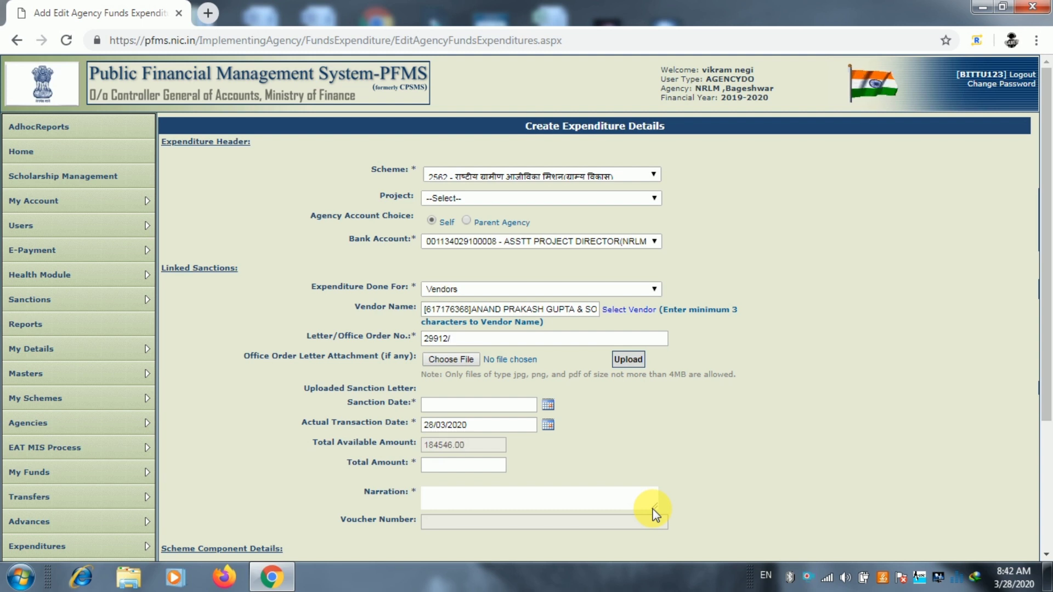
pyautogui.write('28')
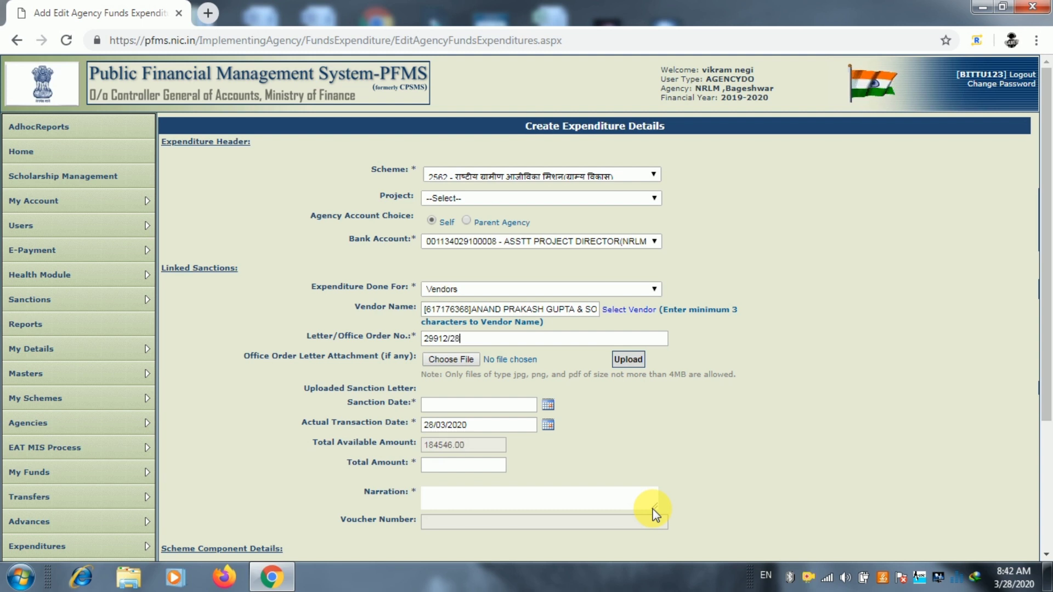
pyautogui.write('/03')
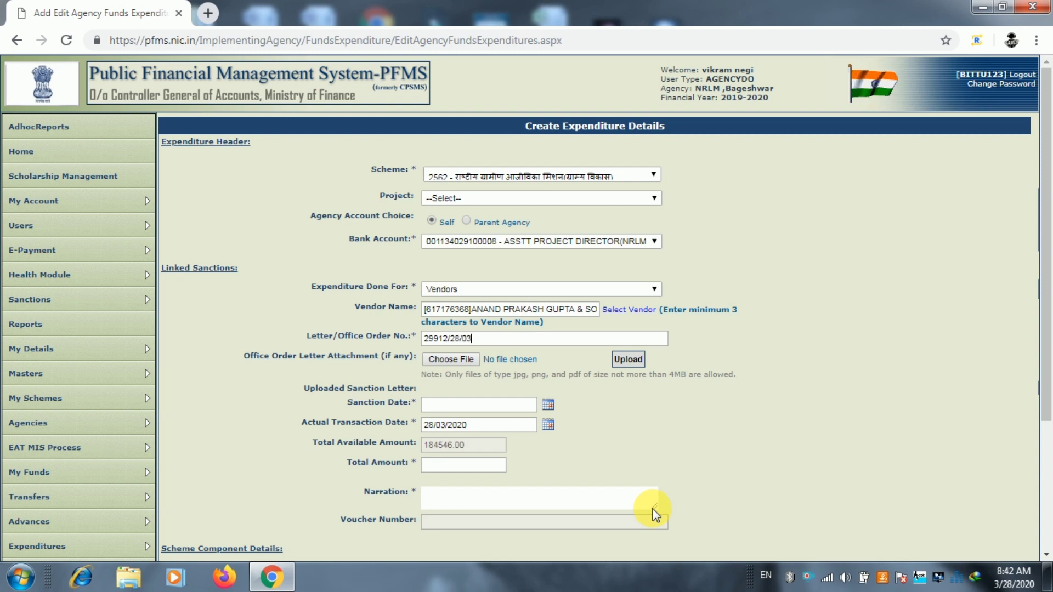
pyautogui.write('/2020')
pyautogui.click(548, 406)
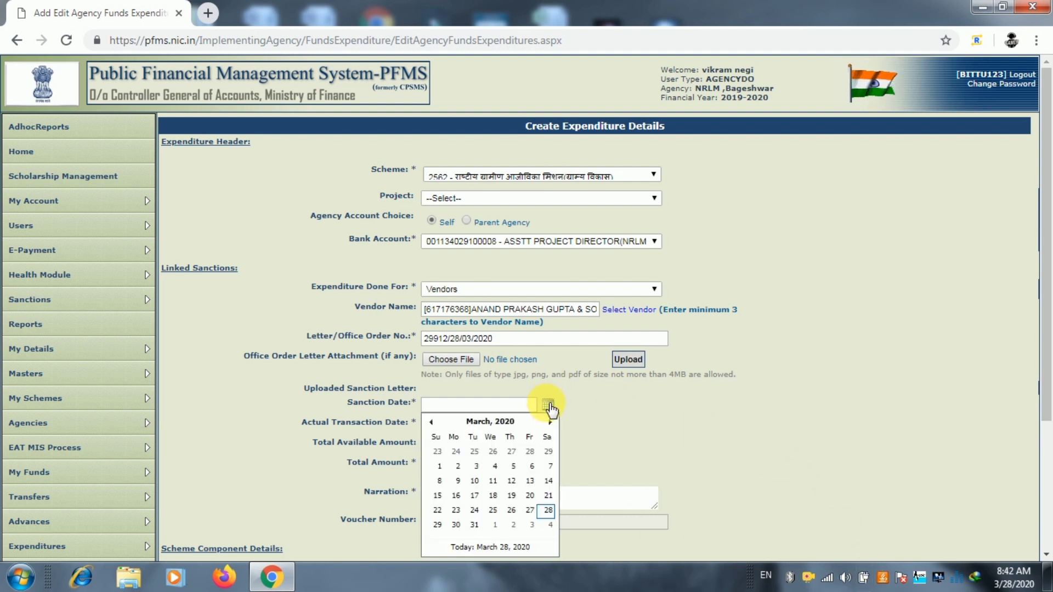
pyautogui.click(547, 508)
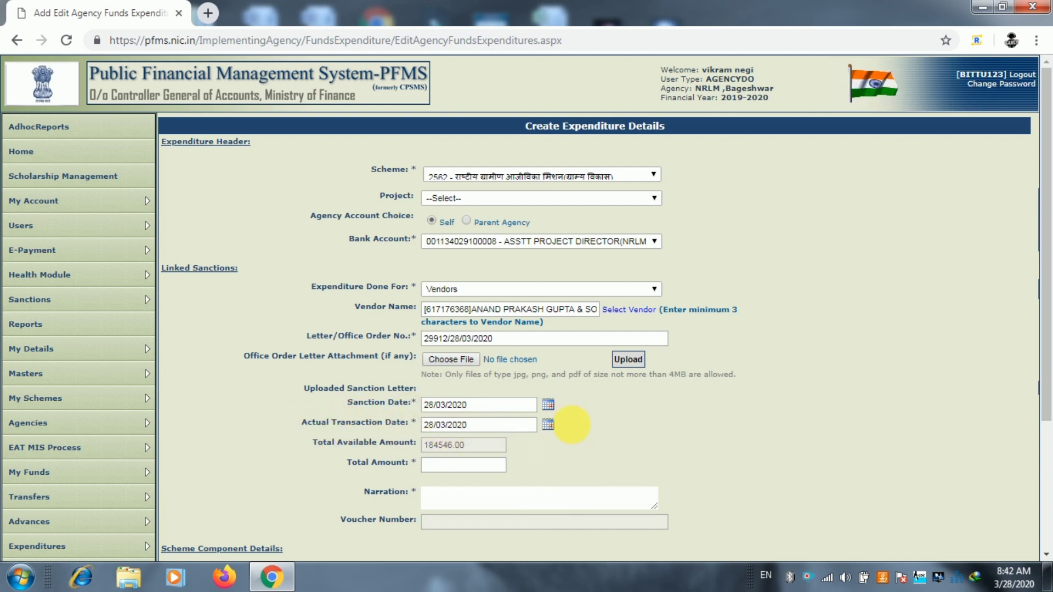
# Set the expenditure's total amount to 1000 and enter "For Training" as the narration
pyautogui.moveTo(1045, 294); pyautogui.dragTo(1049, 356)
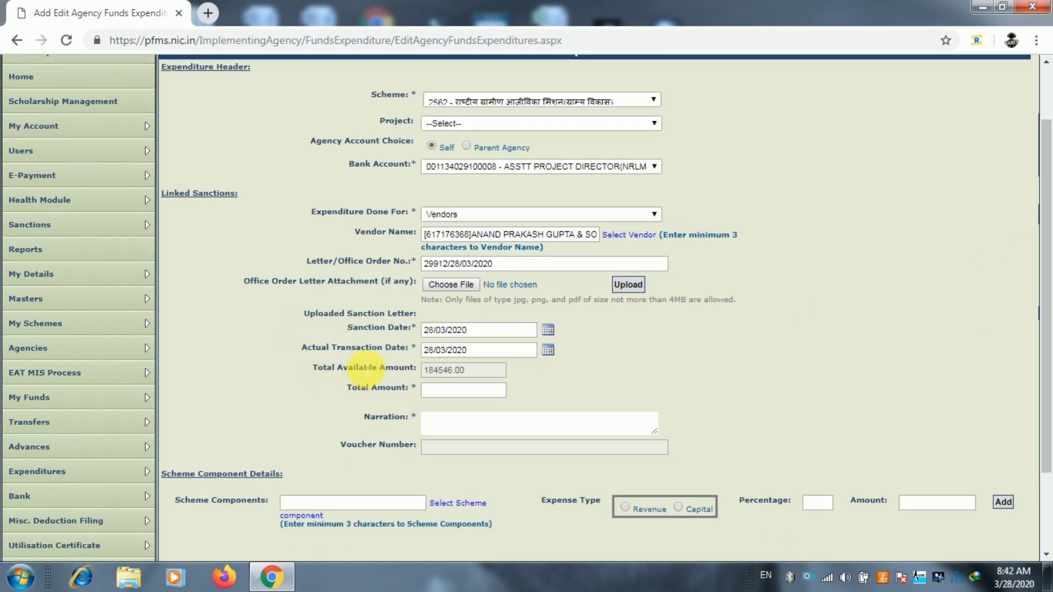
pyautogui.moveTo(485, 381)
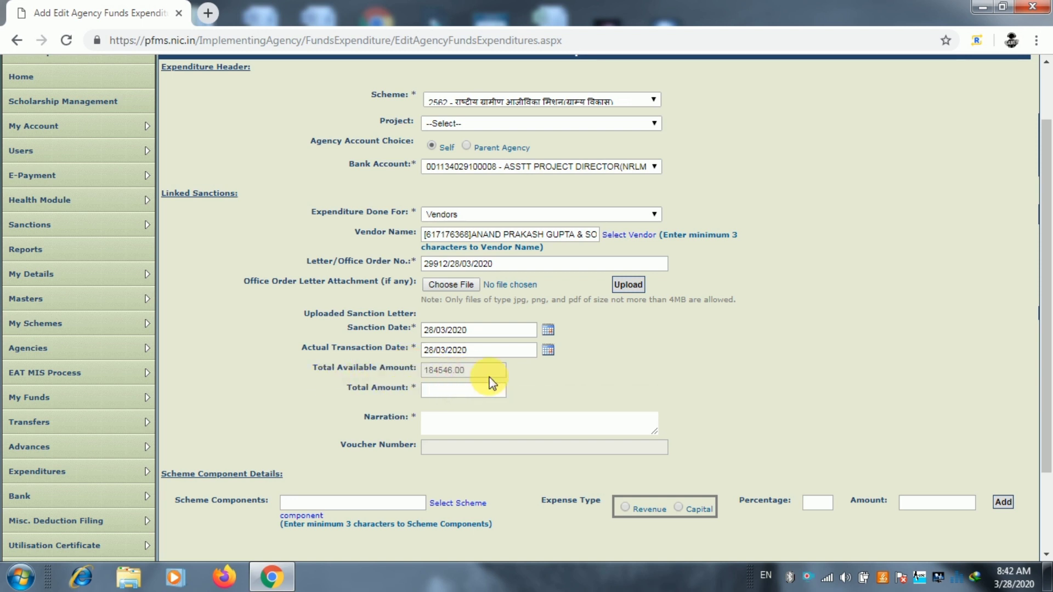
pyautogui.click(480, 391)
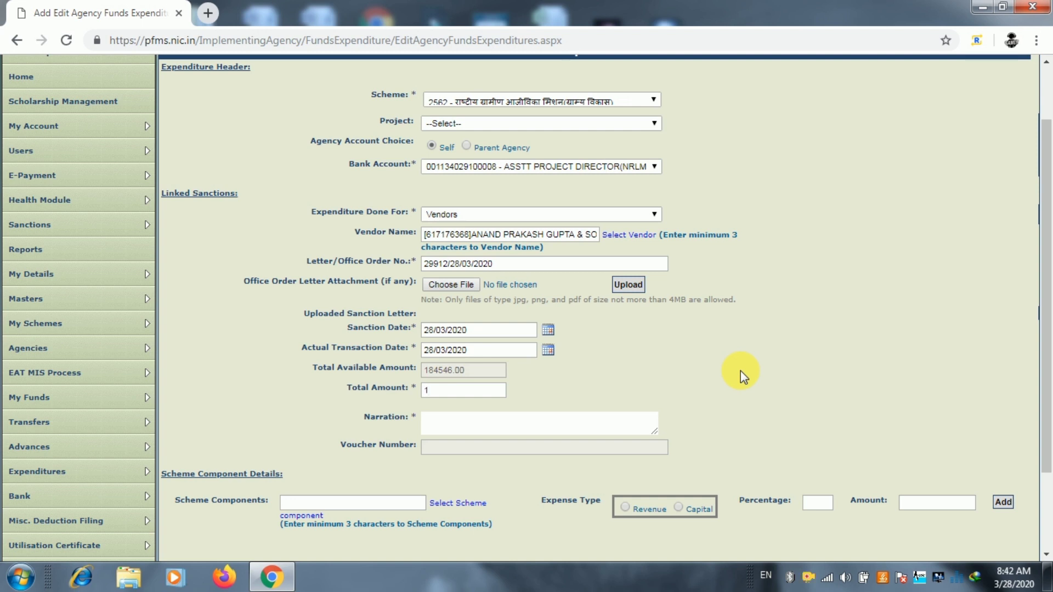
pyautogui.write('1000')
pyautogui.press('Tab')
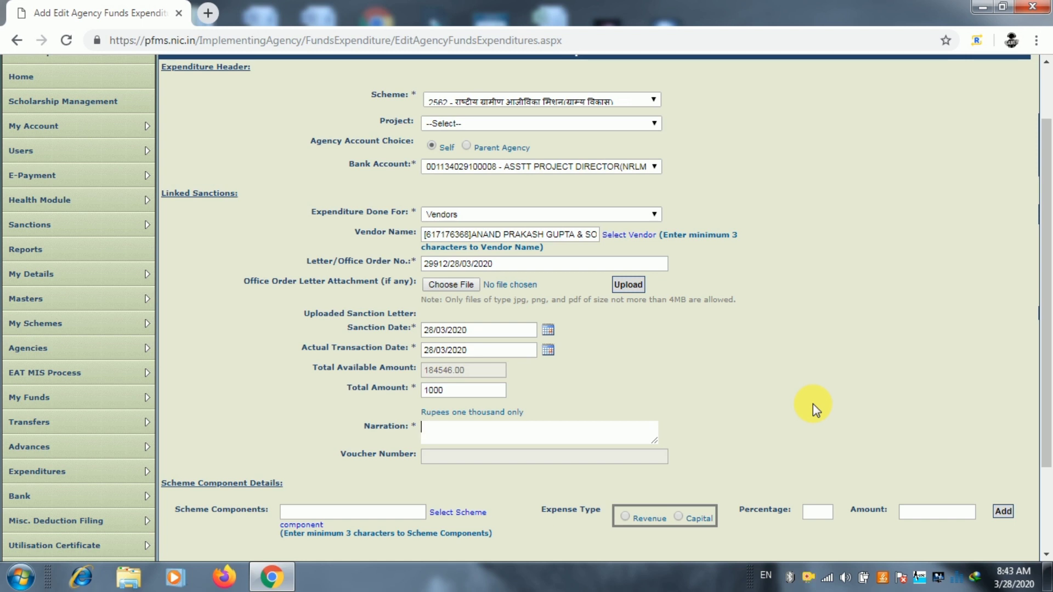
pyautogui.write('For Training')
# Choose [B.1.2.1] Staff Trainings, Consultations, Workshops, etc. under State Livelihood Support, Capacity Building Support as the scheme component
pyautogui.scroll(-3, 743, 359)
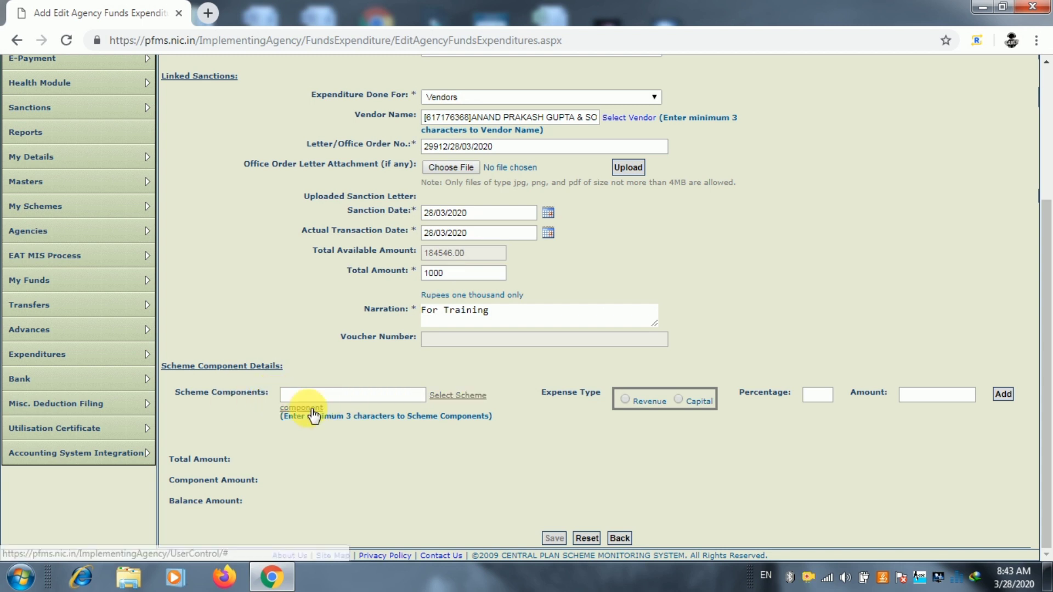
pyautogui.click(449, 404)
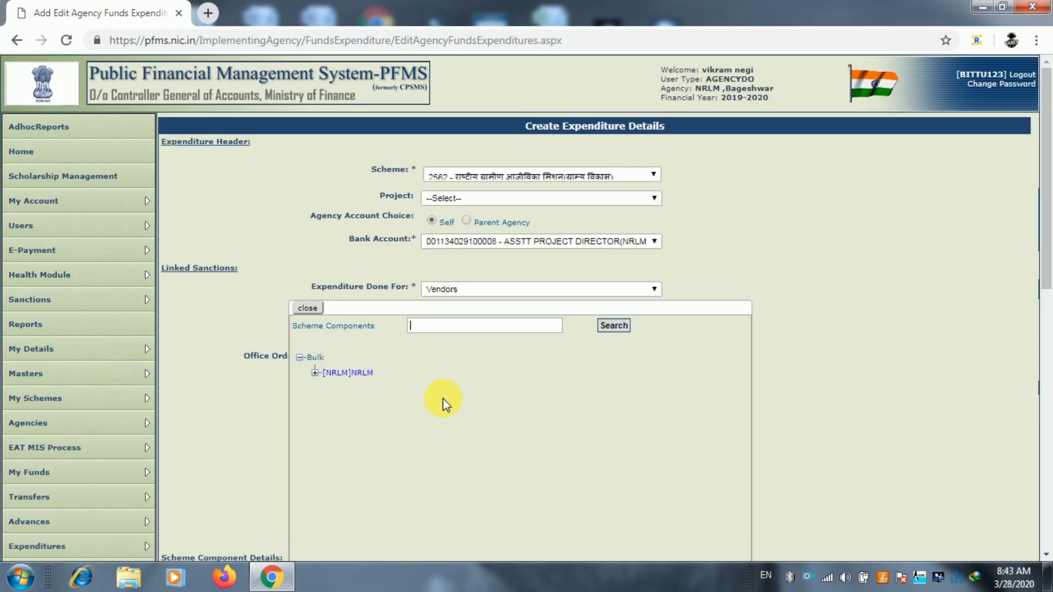
pyautogui.scroll(-4, 443, 403)
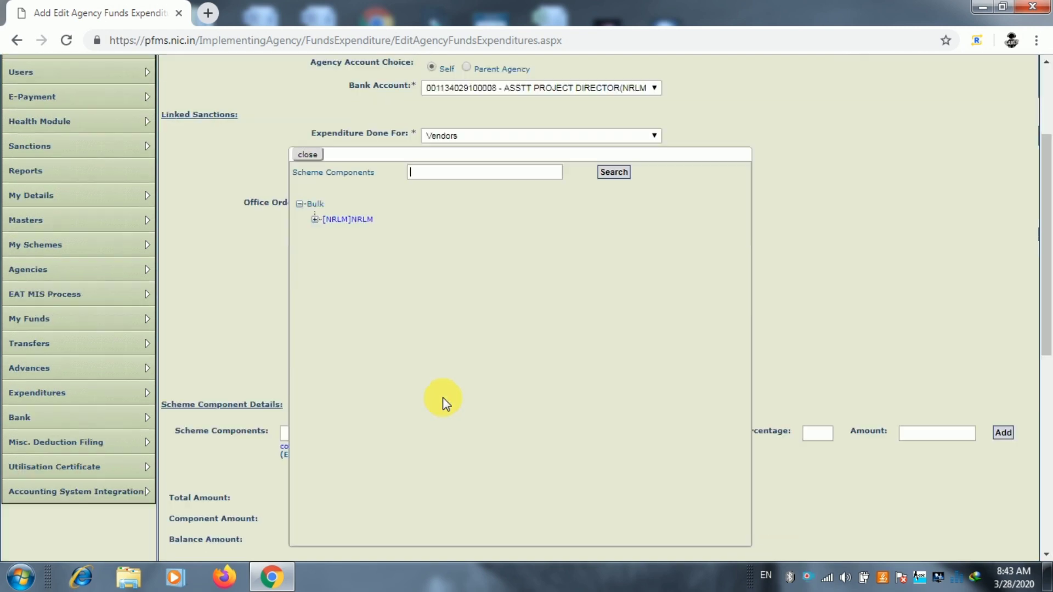
pyautogui.click(315, 218)
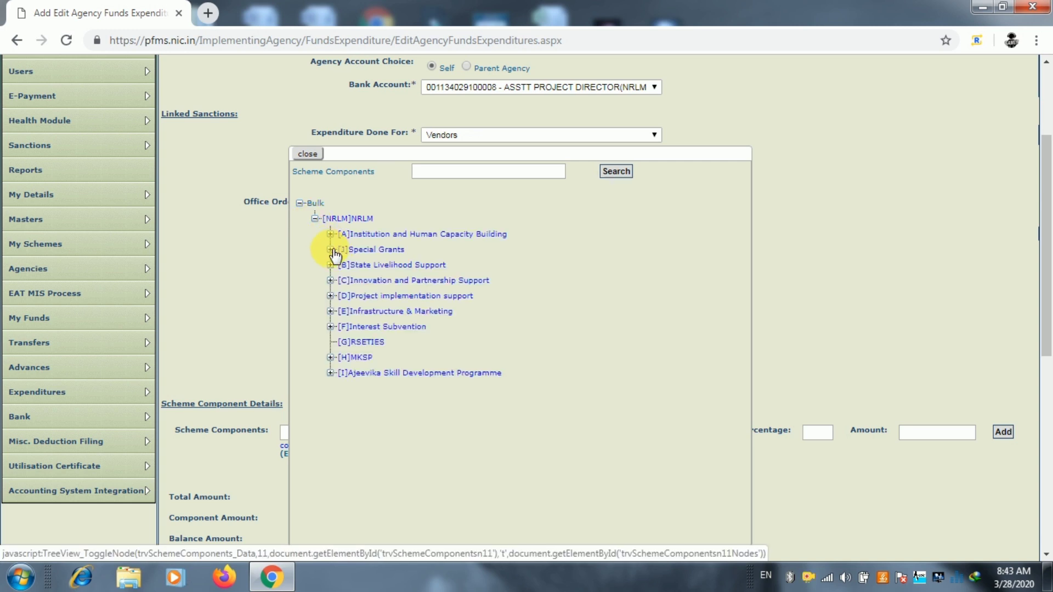
pyautogui.click(332, 250)
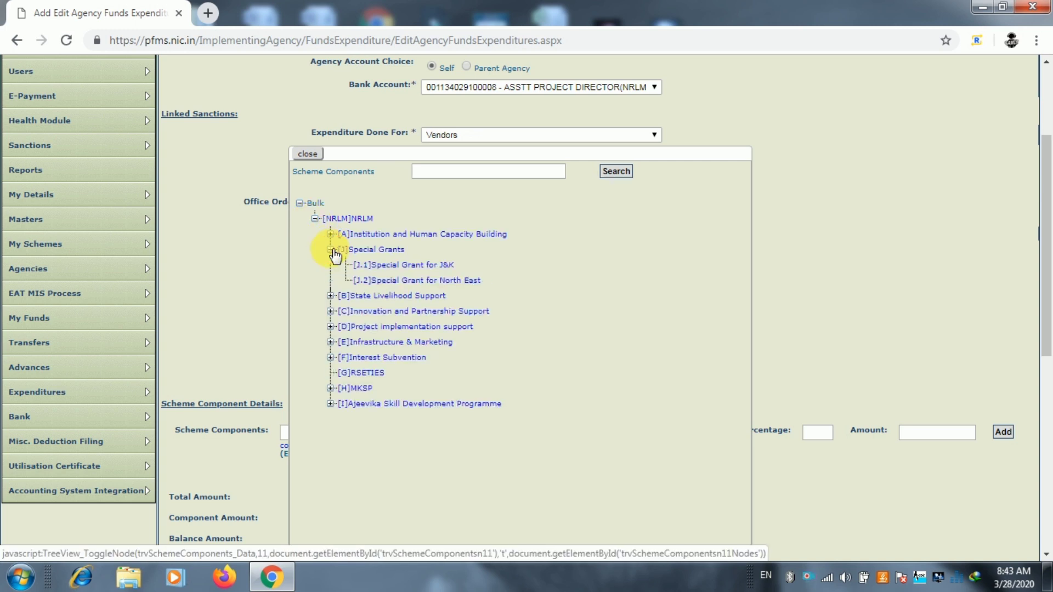
pyautogui.click(332, 297)
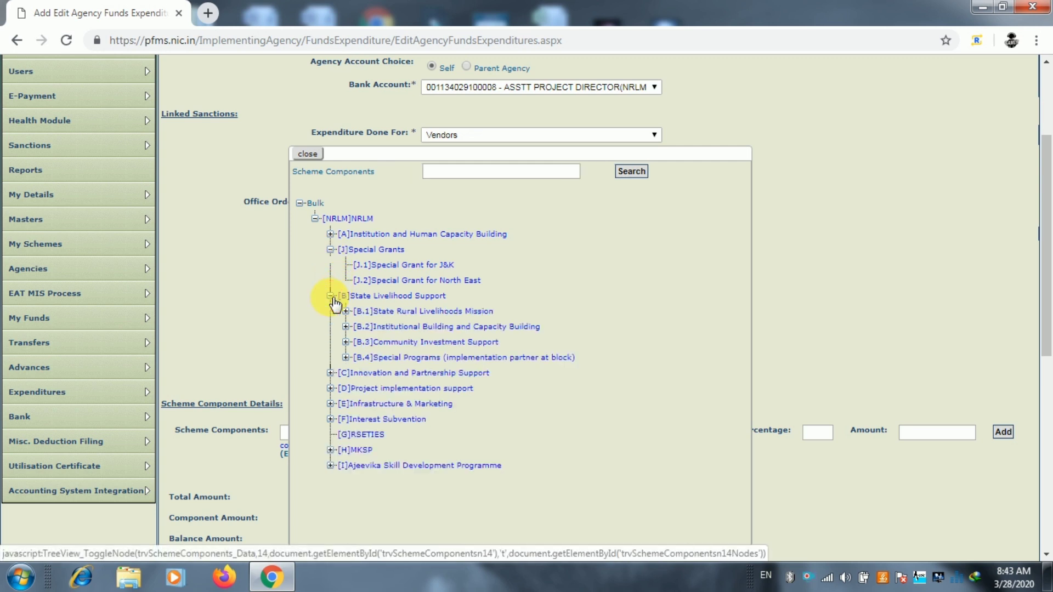
pyautogui.click(346, 311)
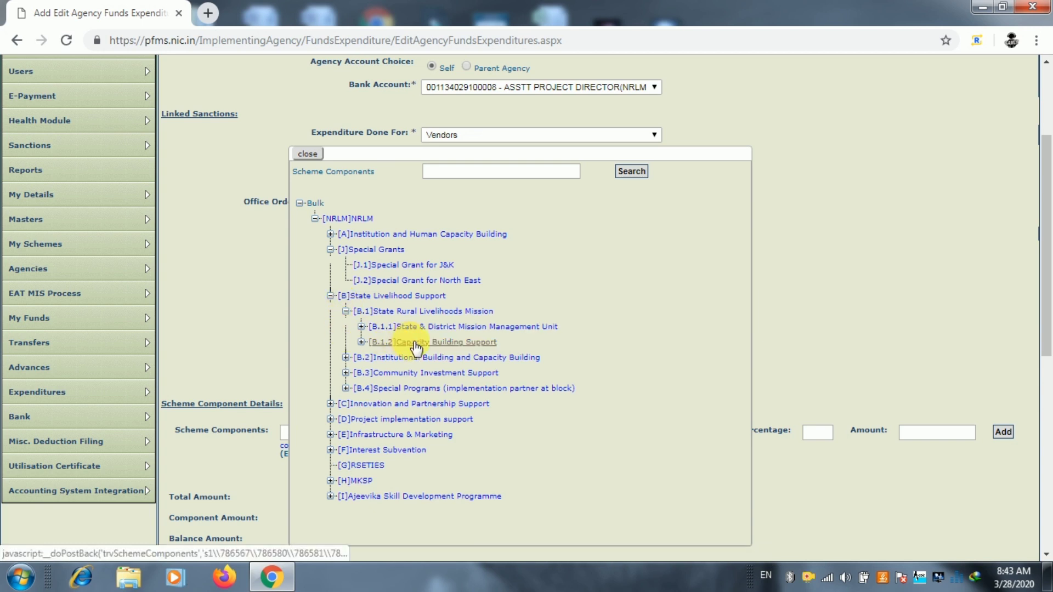
pyautogui.click(362, 342)
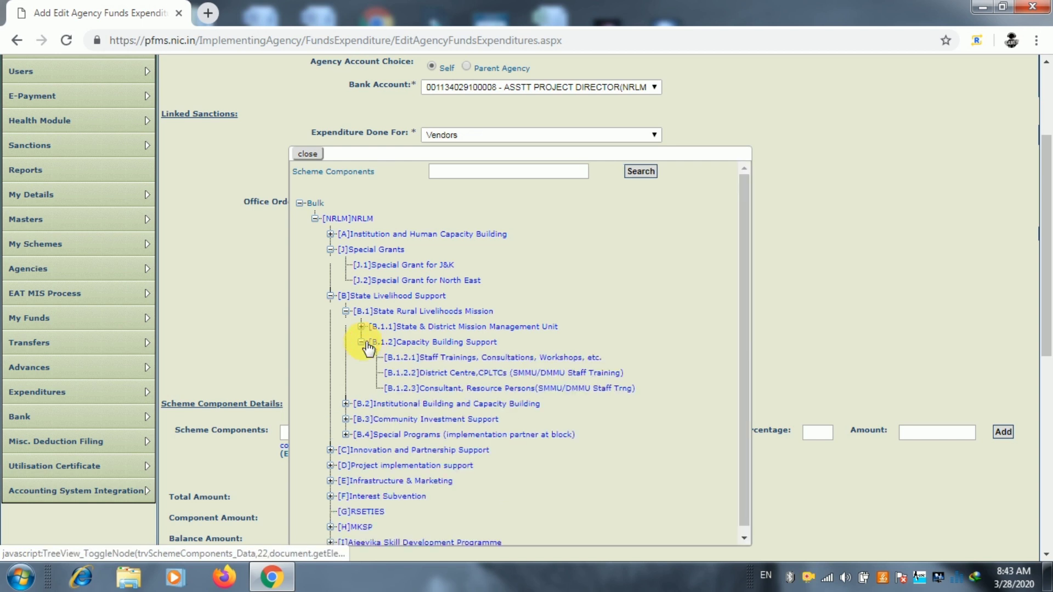
pyautogui.click(444, 362)
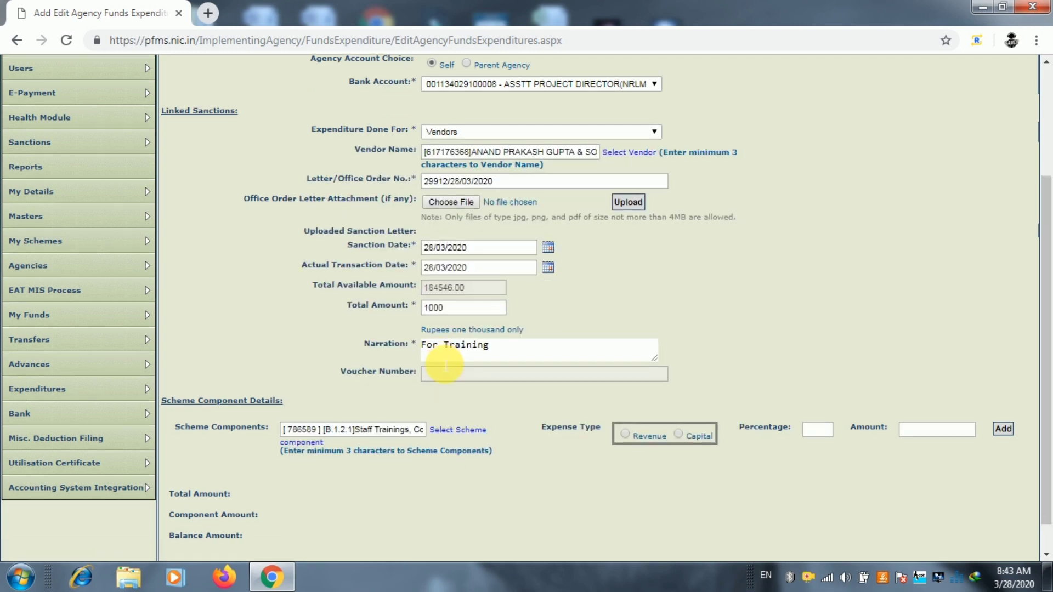
# Set the component's expense type to Revenue and add it to the expenditure with an amount of 1000
pyautogui.scroll(-1, 461, 367)
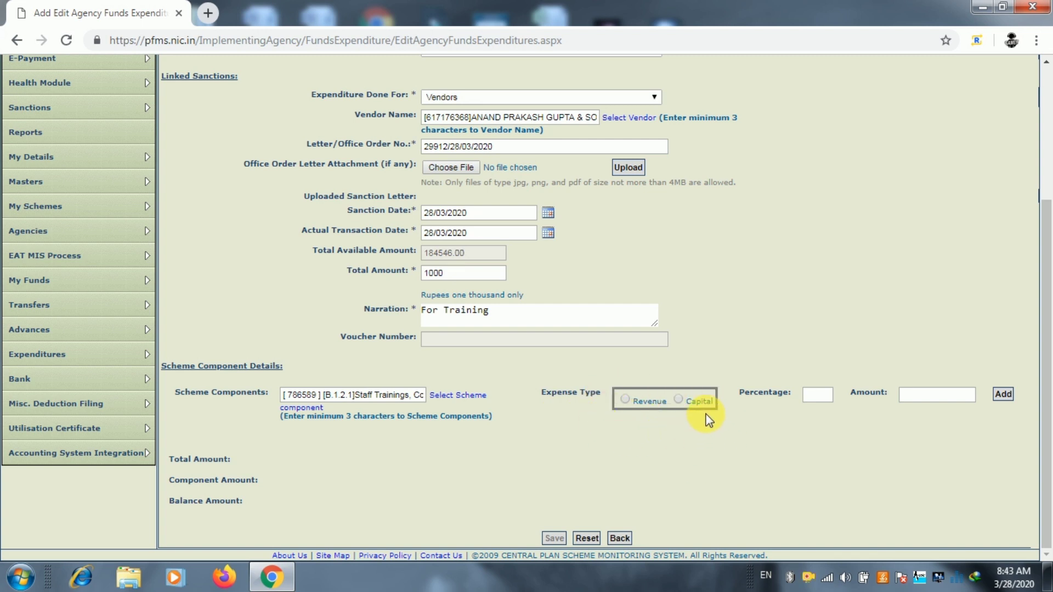
pyautogui.click(624, 400)
pyautogui.click(754, 471)
pyautogui.click(1005, 395)
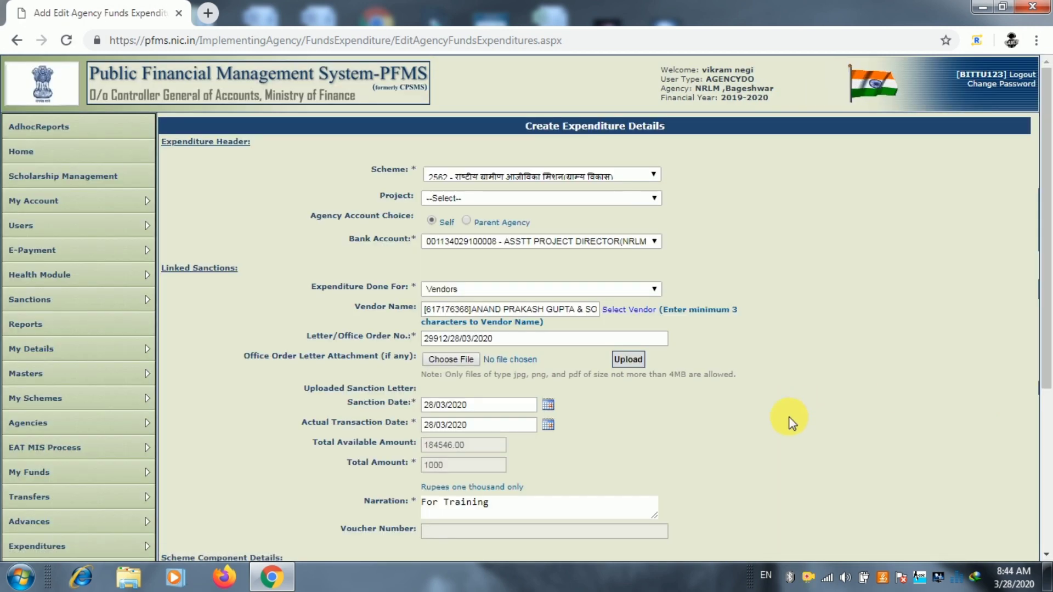
# Select the added Staff Trainings component row and save the expenditure, proceeding to the payee details
pyautogui.scroll(-5, 784, 431)
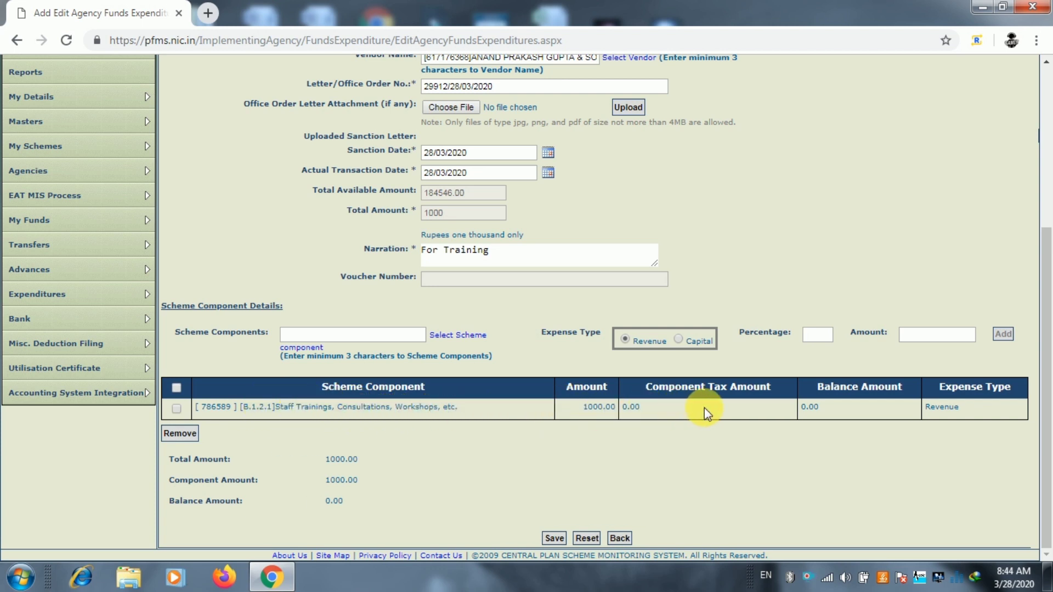
pyautogui.click(176, 409)
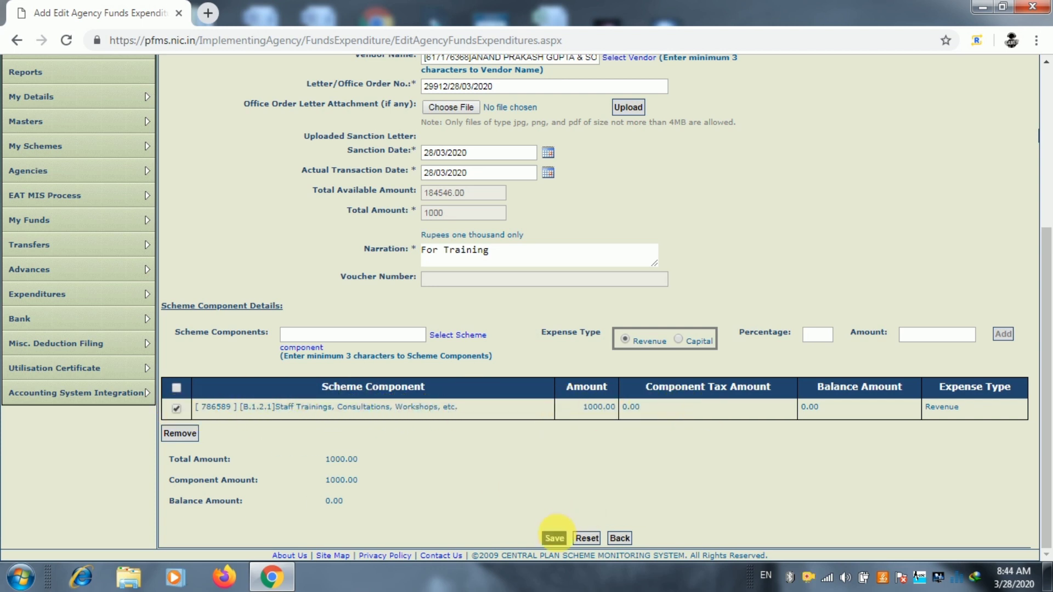
pyautogui.click(554, 538)
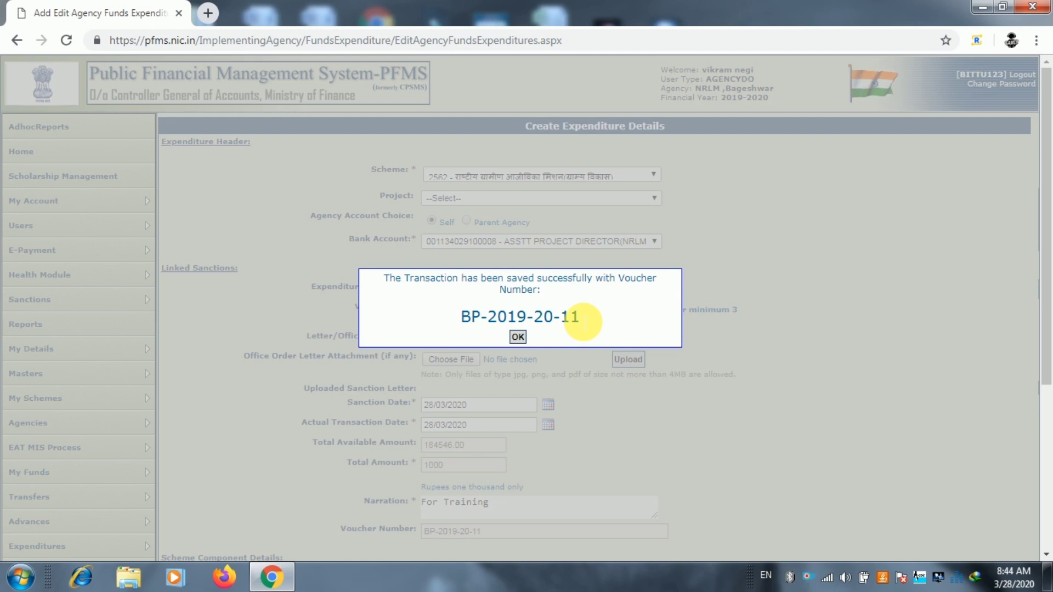
pyautogui.click(518, 338)
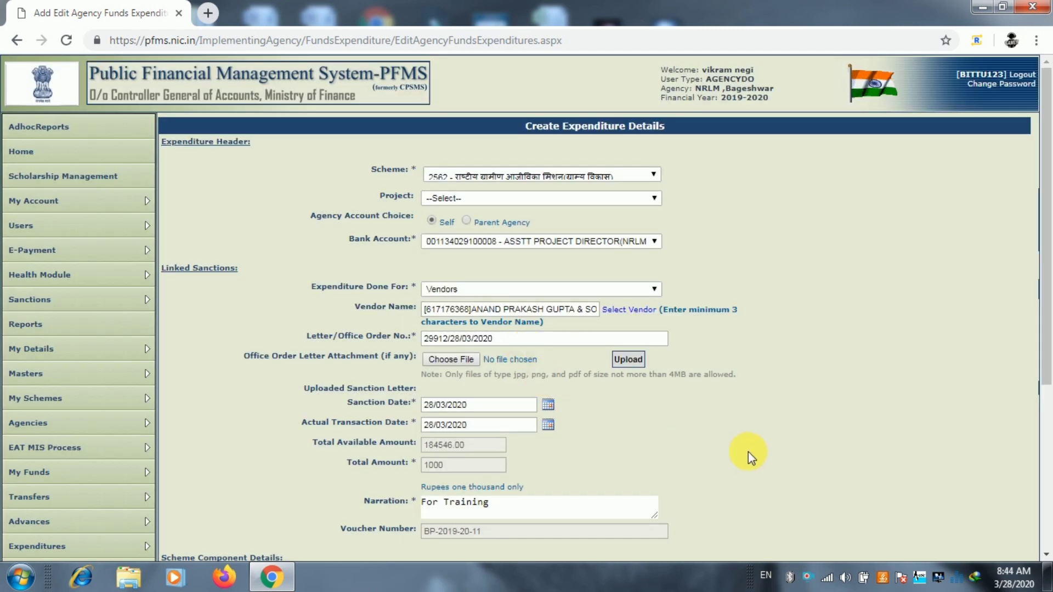
pyautogui.scroll(-5, 748, 452)
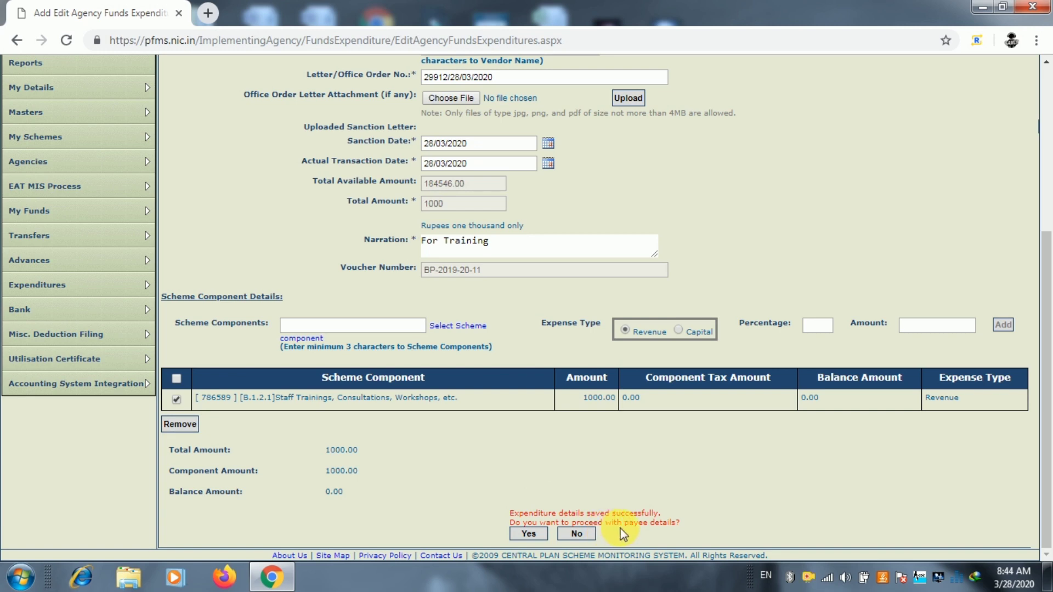
pyautogui.click(528, 533)
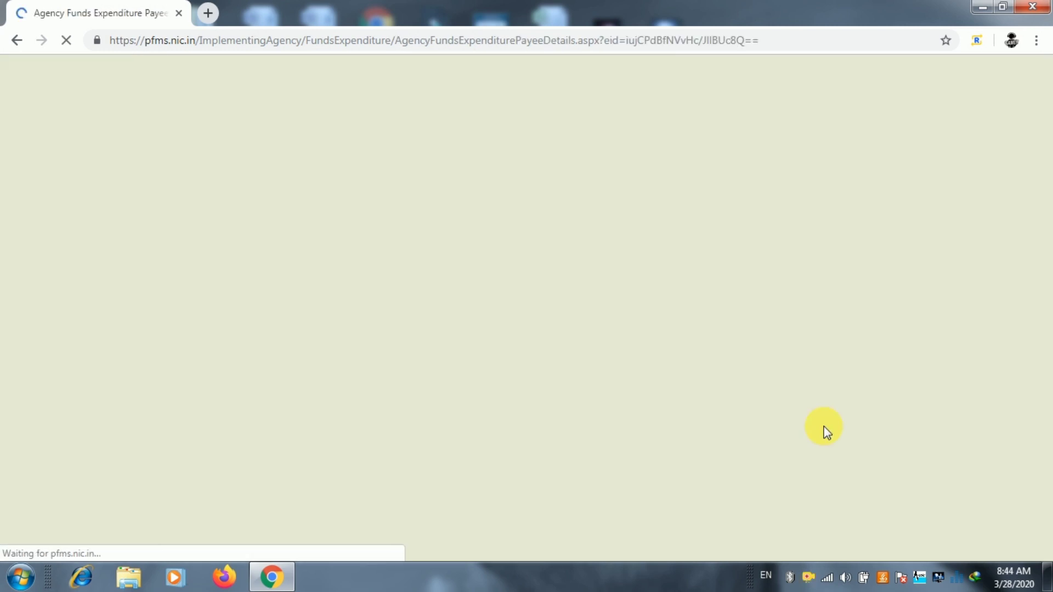
# Add EPaymentUsingPrintAdvice as the instrument type and confirm the payee details without deduction details
pyautogui.scroll(-3, 825, 431)
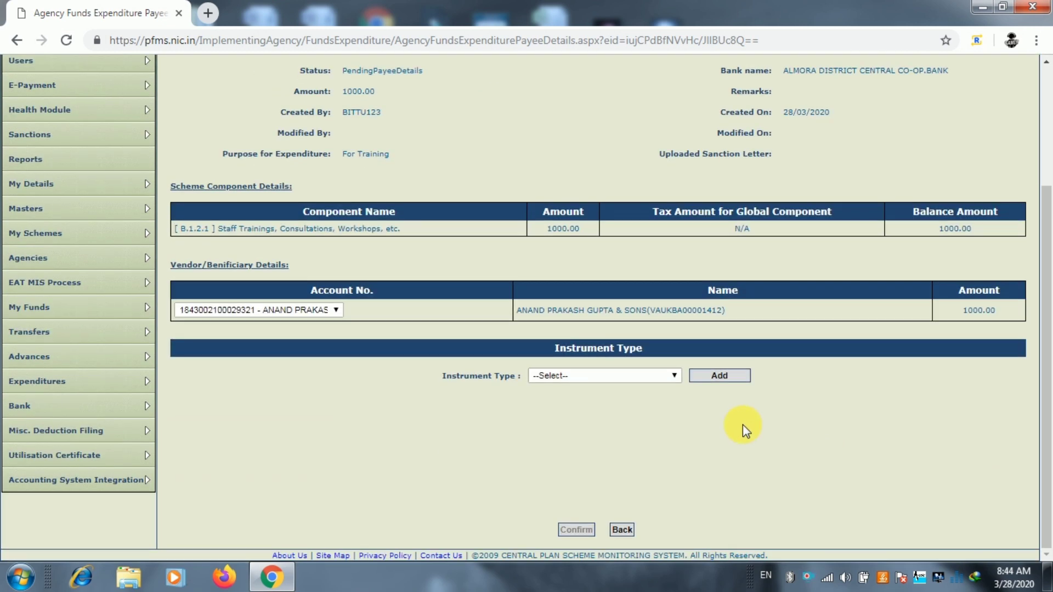
pyautogui.click(647, 374)
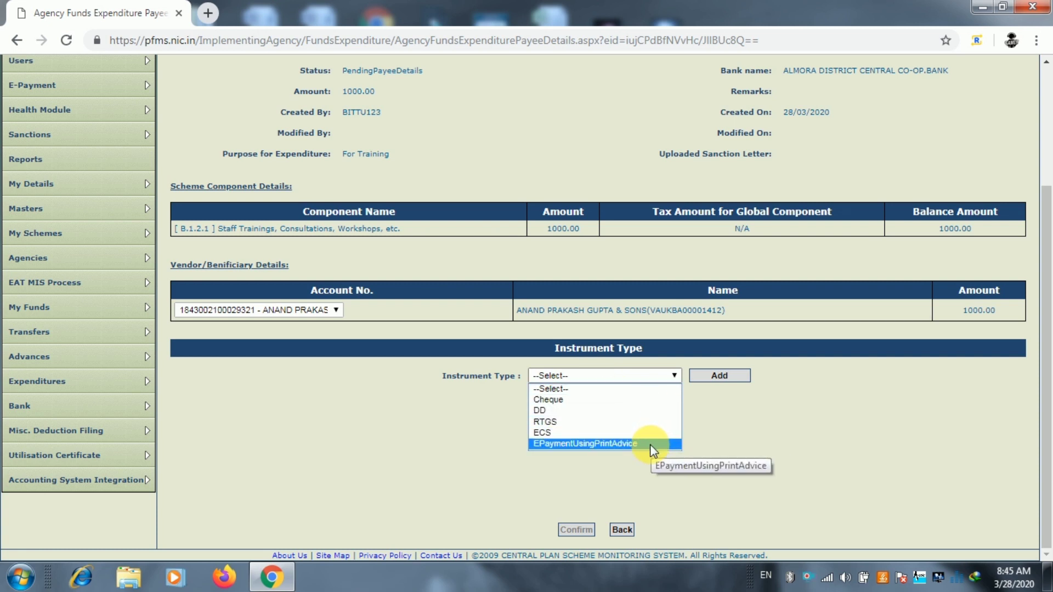
pyautogui.click(593, 444)
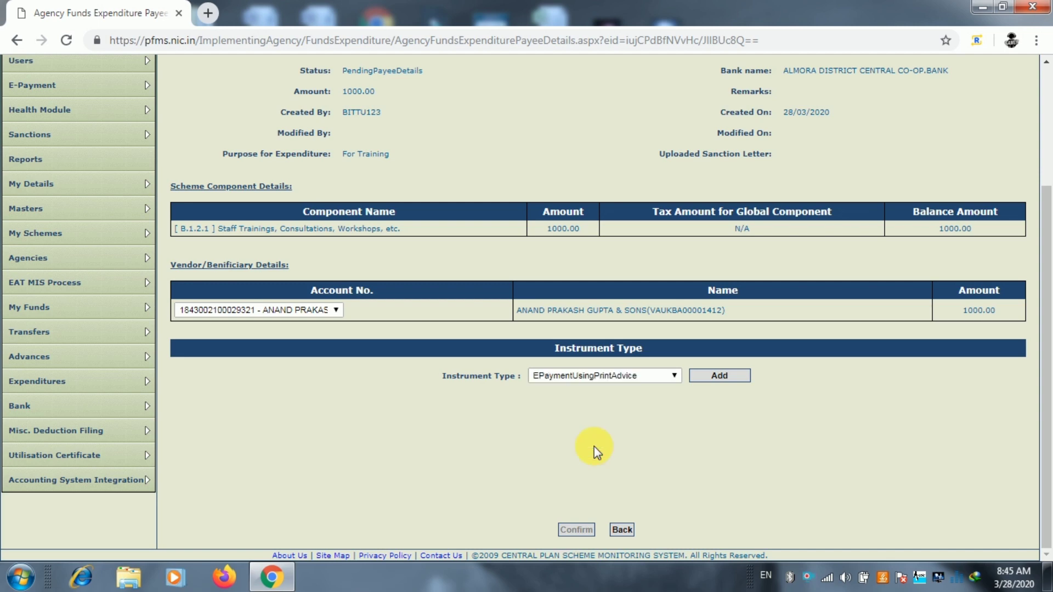
pyautogui.click(712, 378)
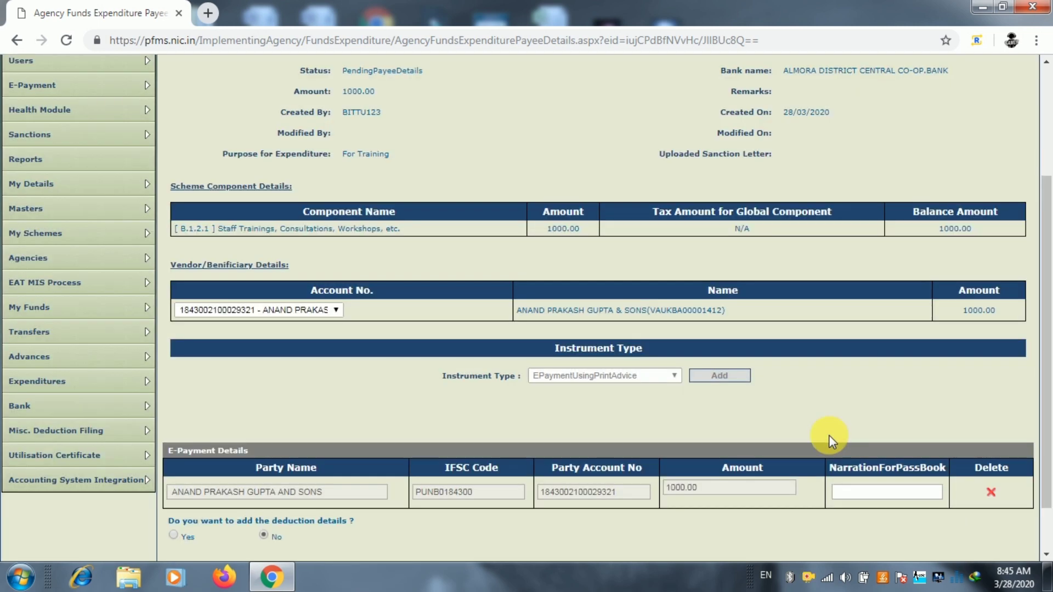
pyautogui.scroll(-2, 828, 436)
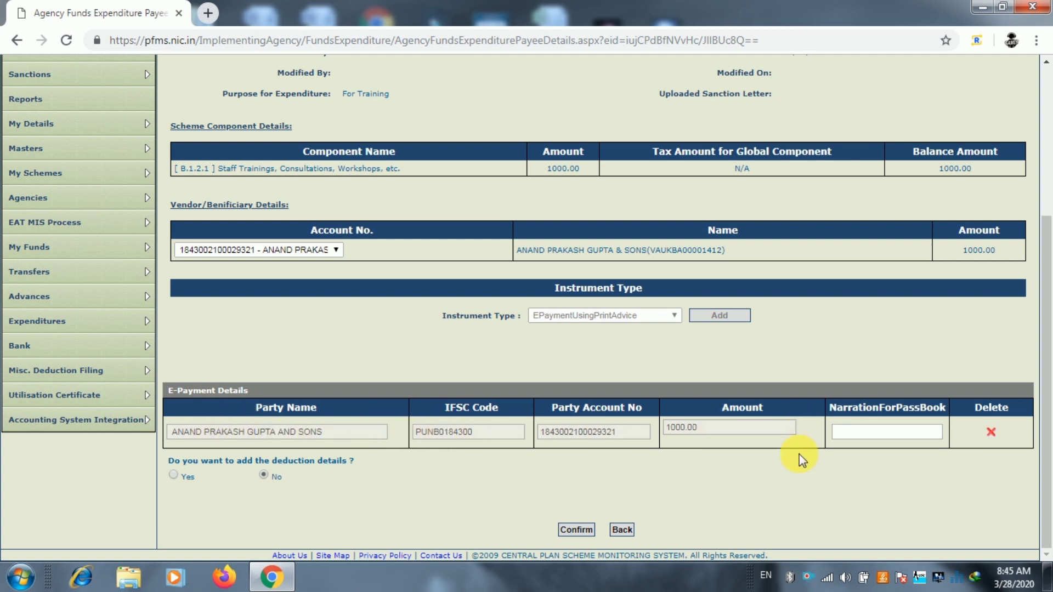
pyautogui.click(577, 530)
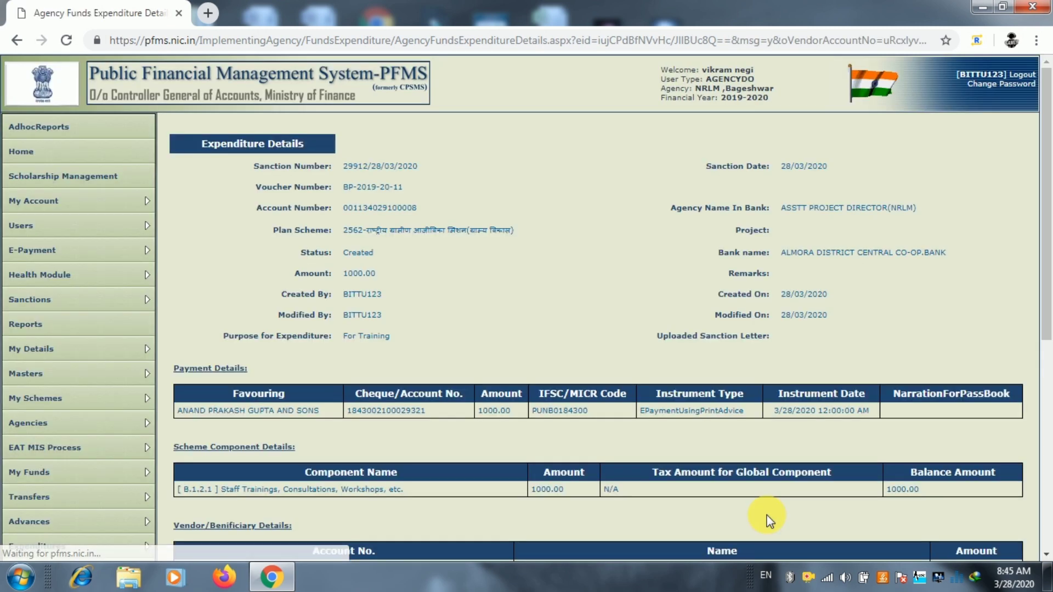
# Submit the expenditure for approval
pyautogui.scroll(-5, 768, 519)
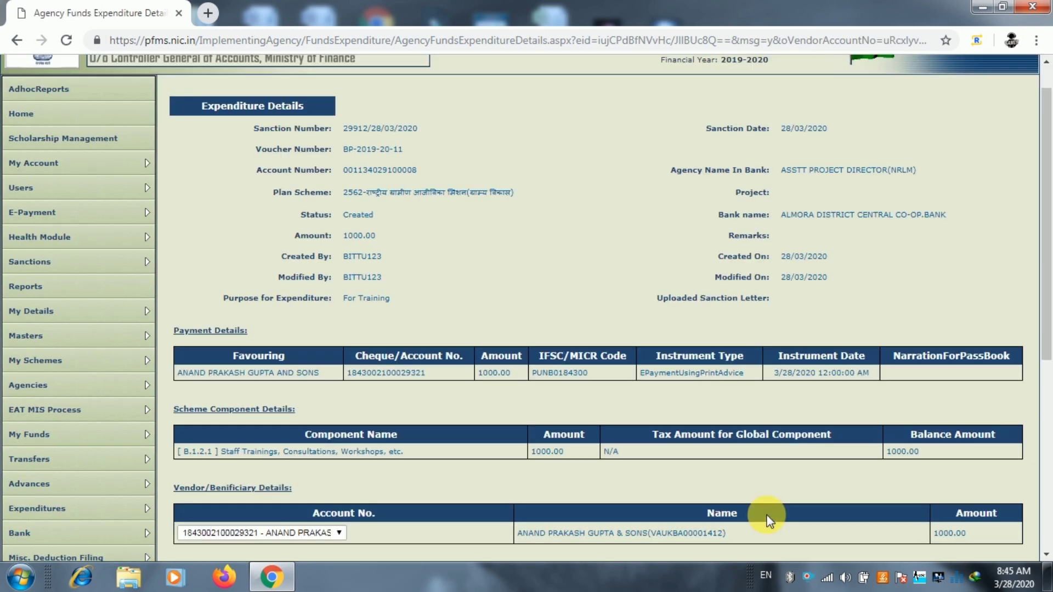
pyautogui.scroll(-2, 766, 518)
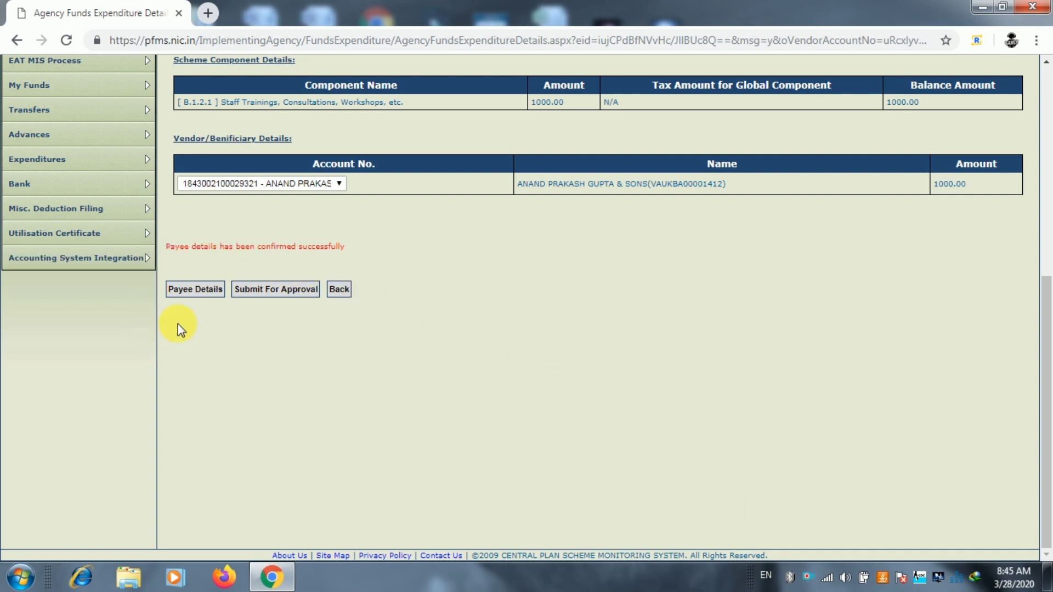
pyautogui.click(284, 293)
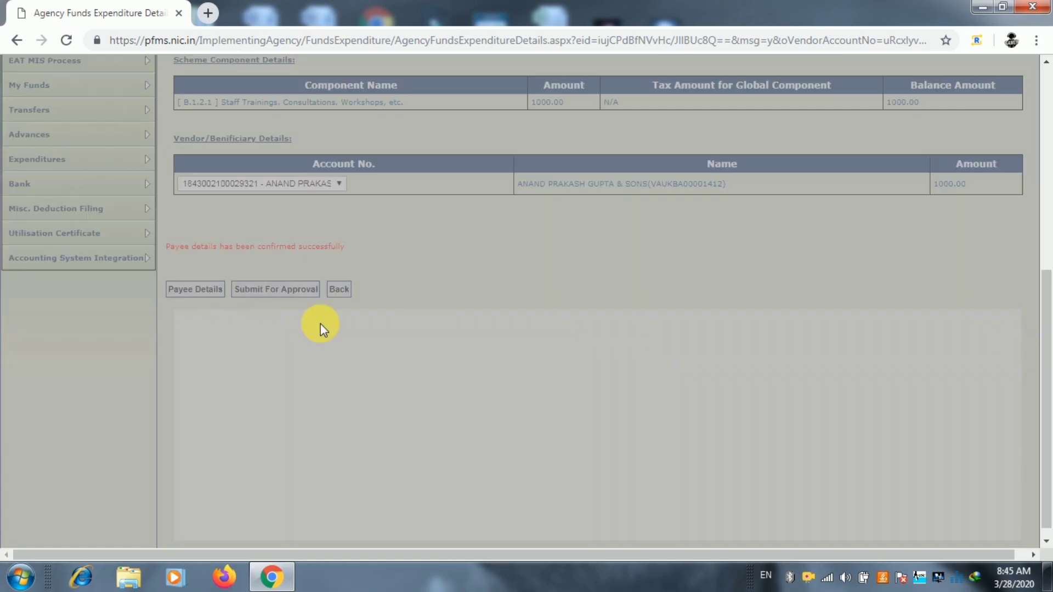
# Examine the submitted expenditure's sanction, payment, scheme component and vendor details
pyautogui.scroll(7, 688, 447)
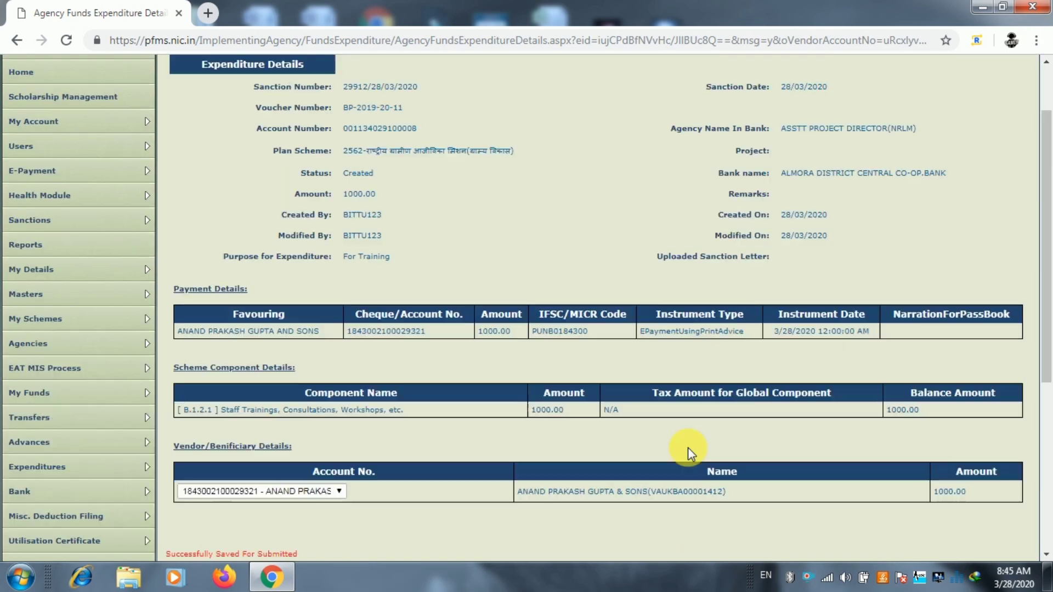
pyautogui.scroll(-5, 688, 448)
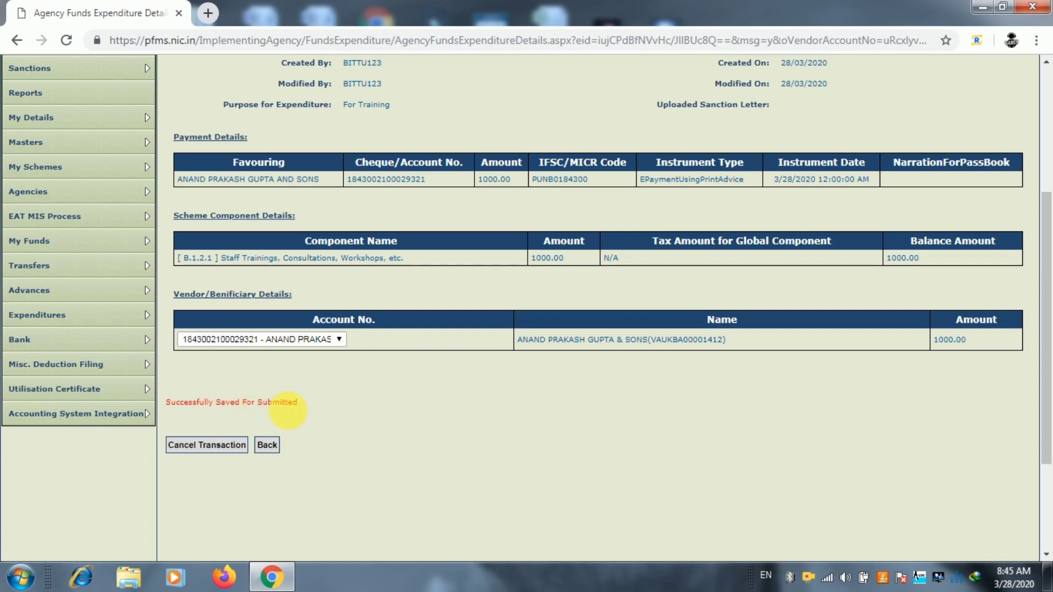
pyautogui.scroll(5, 530, 415)
pyautogui.scroll(-7, 531, 415)
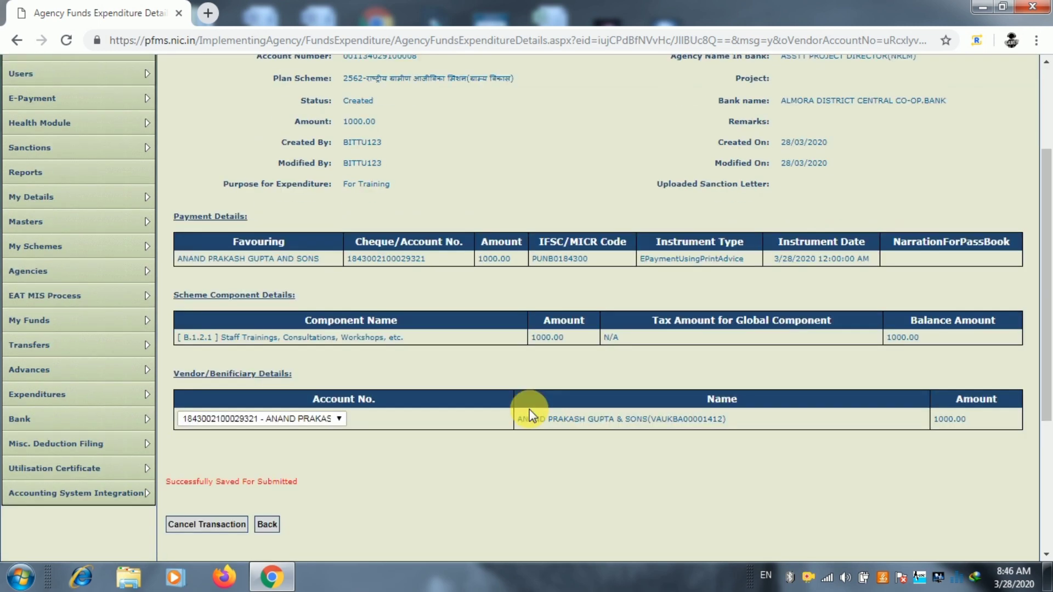
pyautogui.scroll(7, 531, 415)
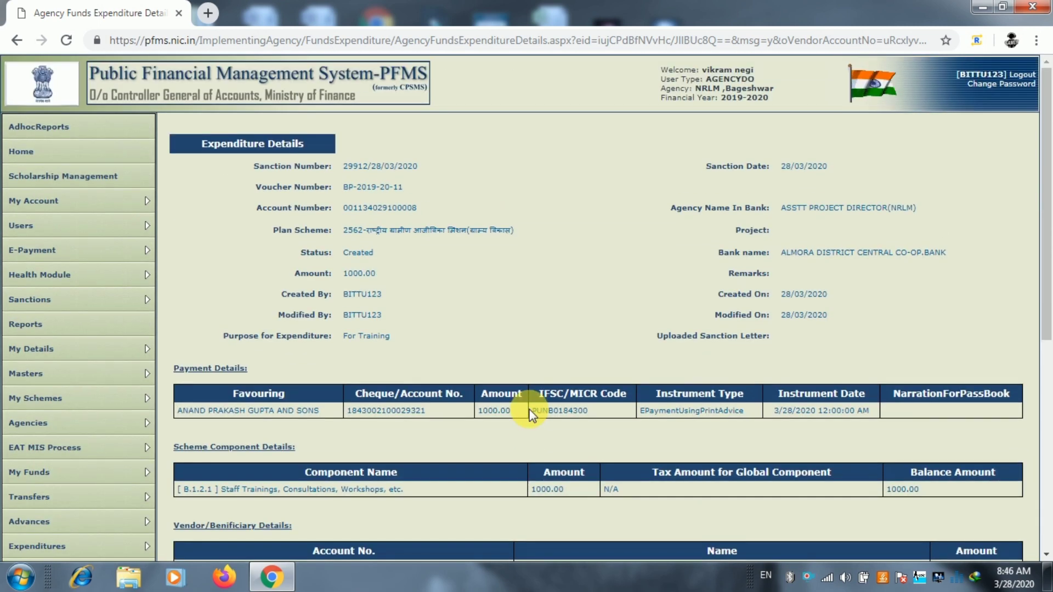
pyautogui.scroll(-8, 531, 416)
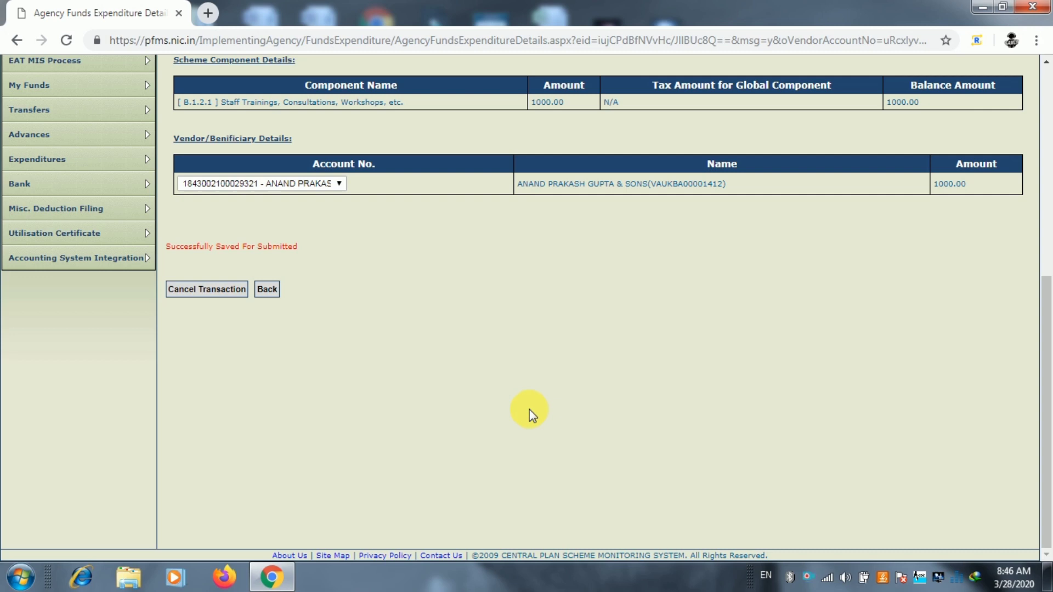
pyautogui.scroll(7, 522, 380)
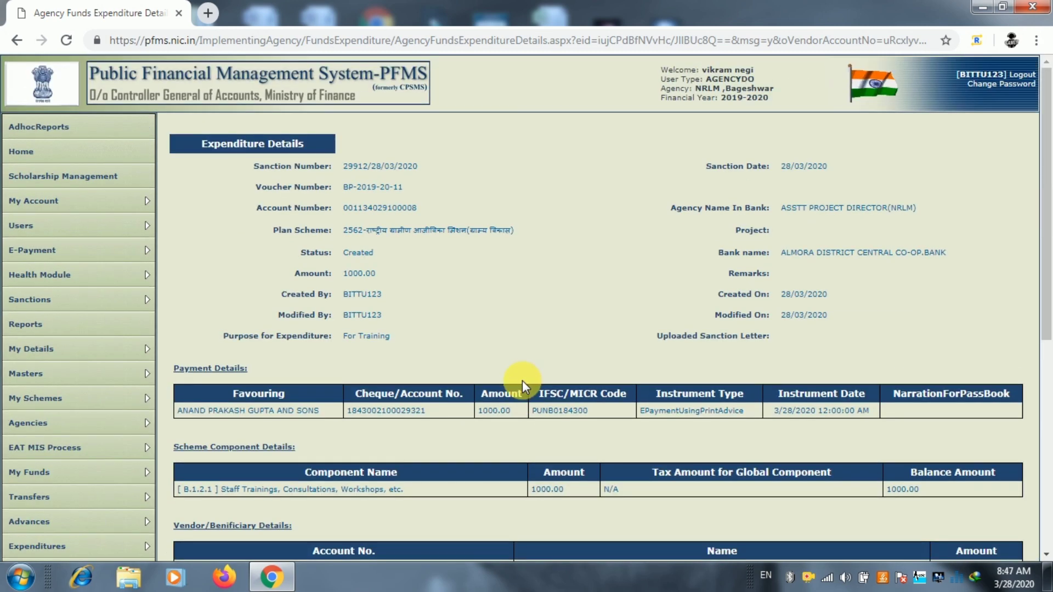